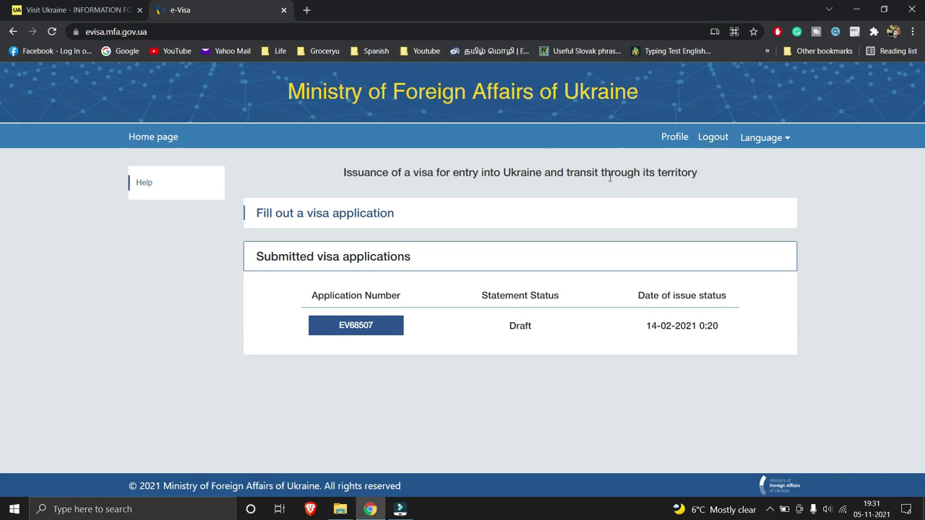
Open the draft visa application and continue past the applicant's general information to the identity documents section.
left_click(372, 337)
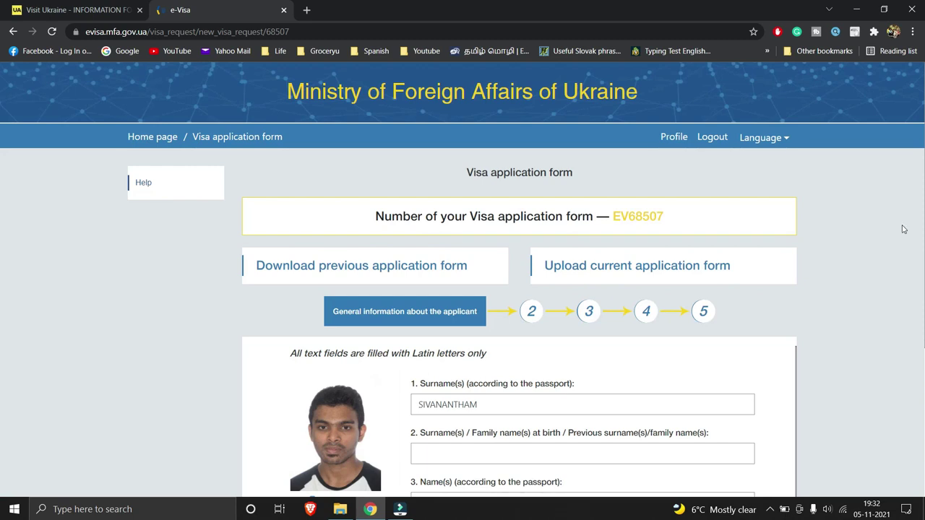
scroll(918, 236, "down", 2)
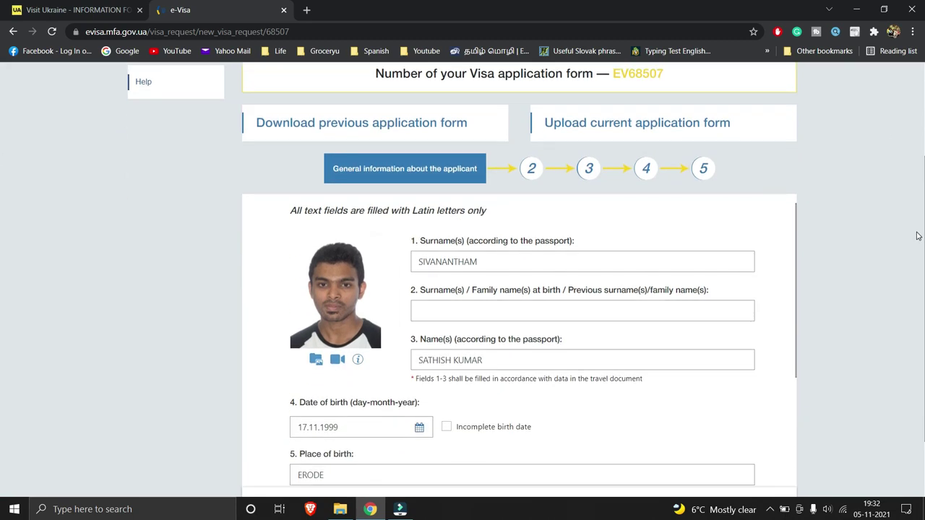
scroll(793, 257, "down", 2)
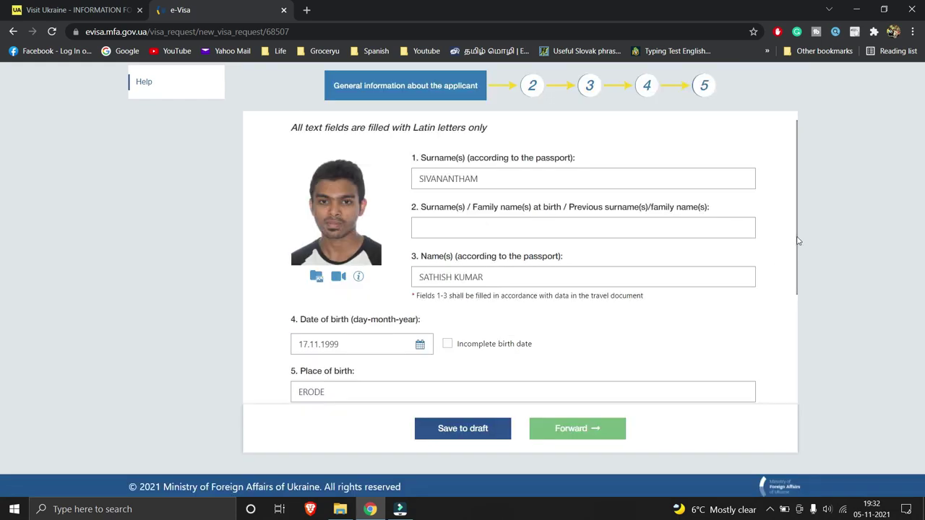
triple_click(798, 239)
left_click(798, 236)
left_click_drag(798, 241, 780, 396)
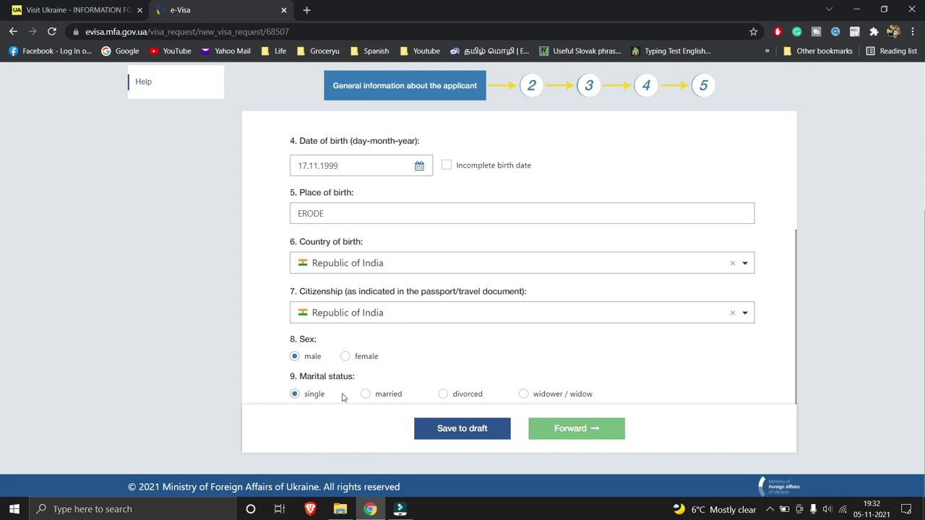
left_click(557, 427)
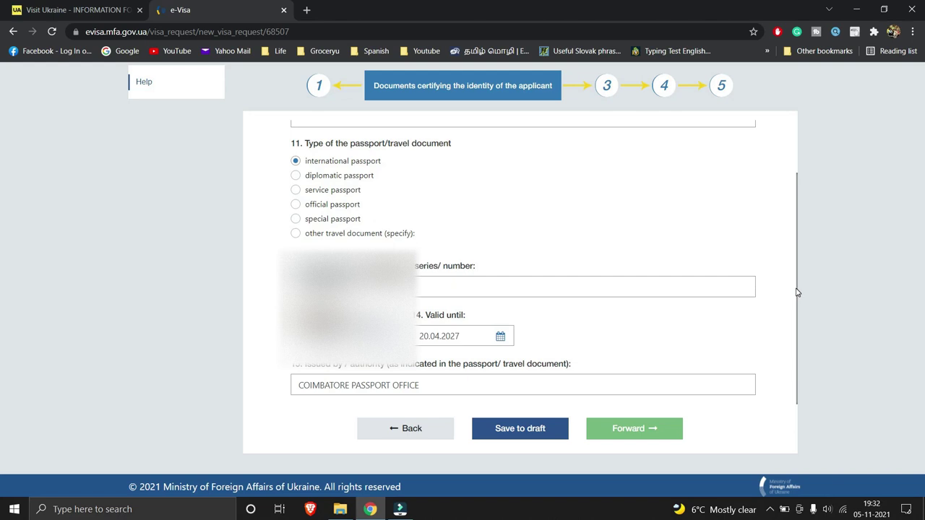
Check the passport type, validity and issuing authority, and continue to the applicant's place of residence section.
left_click_drag(799, 260, 786, 143)
left_click(800, 189)
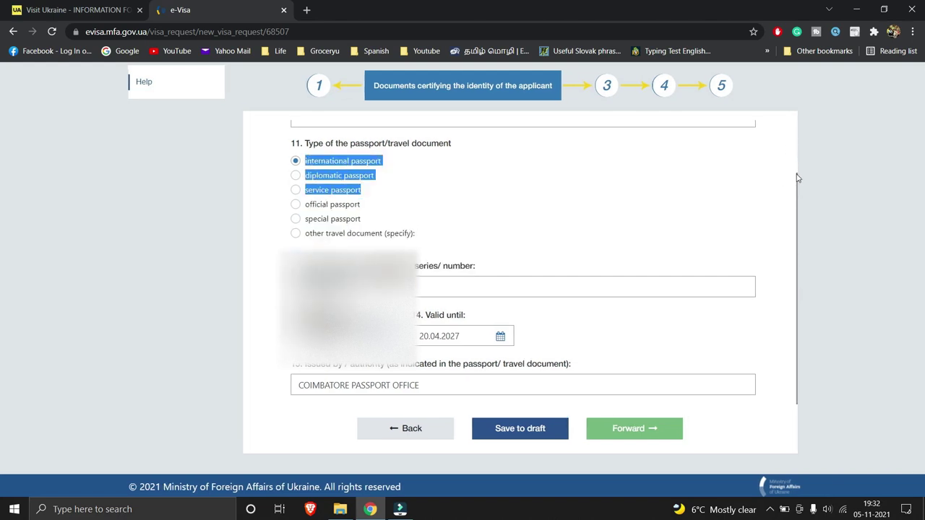
scroll(799, 178, "up", 1)
scroll(797, 106, "down", 1)
left_click(546, 227)
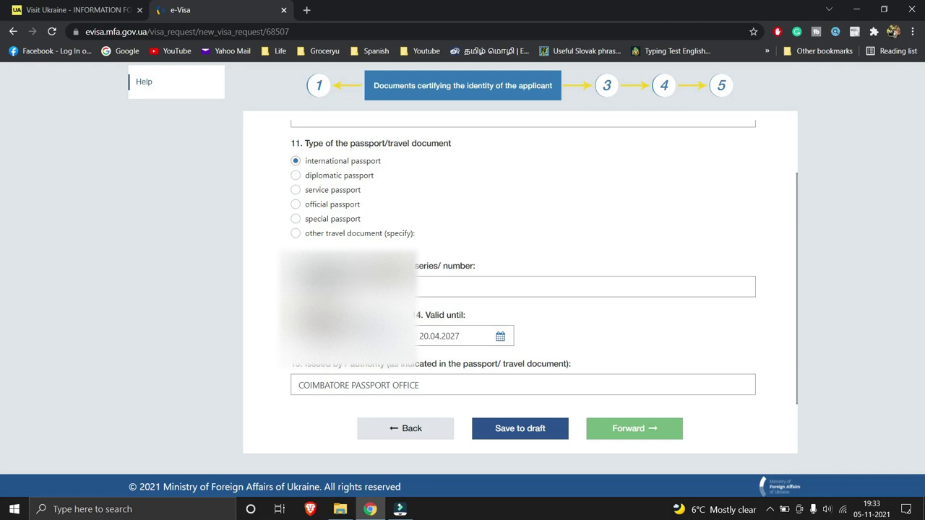
left_click(608, 426)
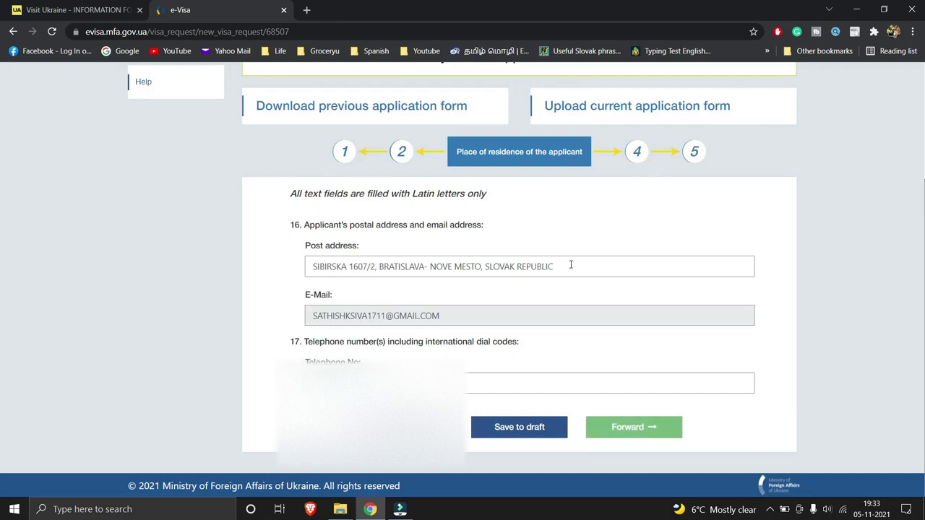
Continue to the trip information section and choose C-06 - Tourism as the purpose of travel.
left_click(642, 428)
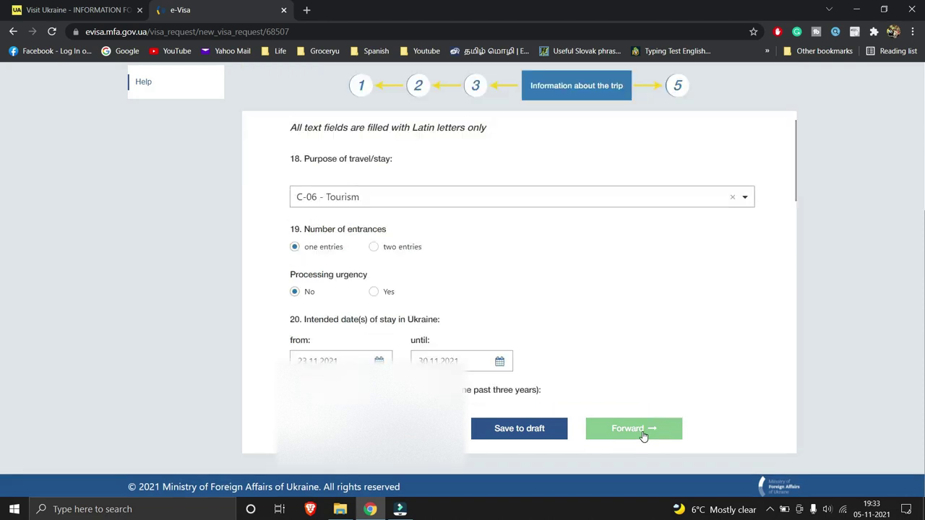
left_click(407, 197)
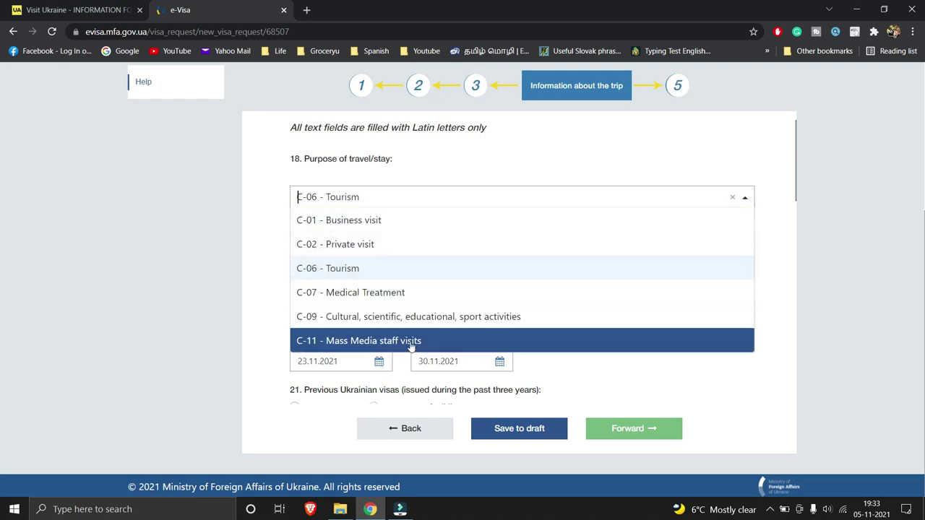
left_click(402, 269)
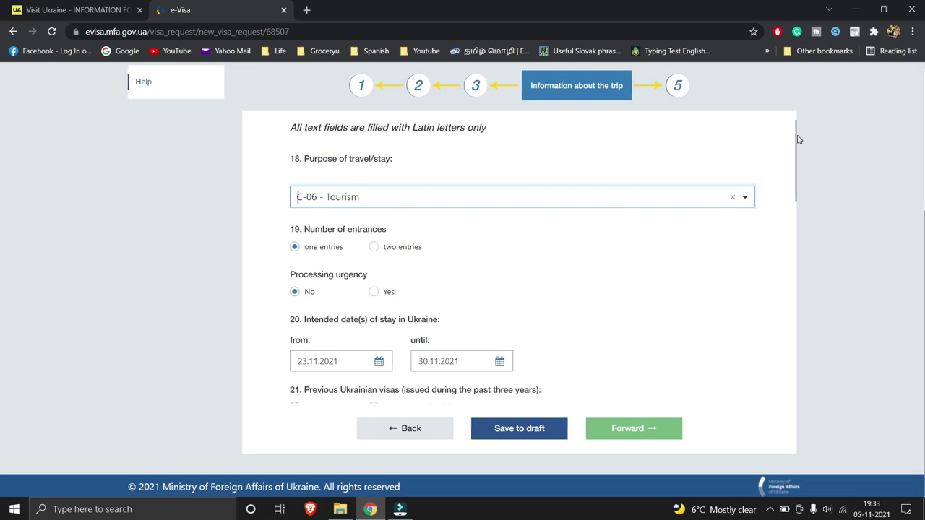
Review the trip answers, including stay dates, previous visas, accommodation and expenses, and the uploaded document copies.
scroll(795, 170, "down", 3)
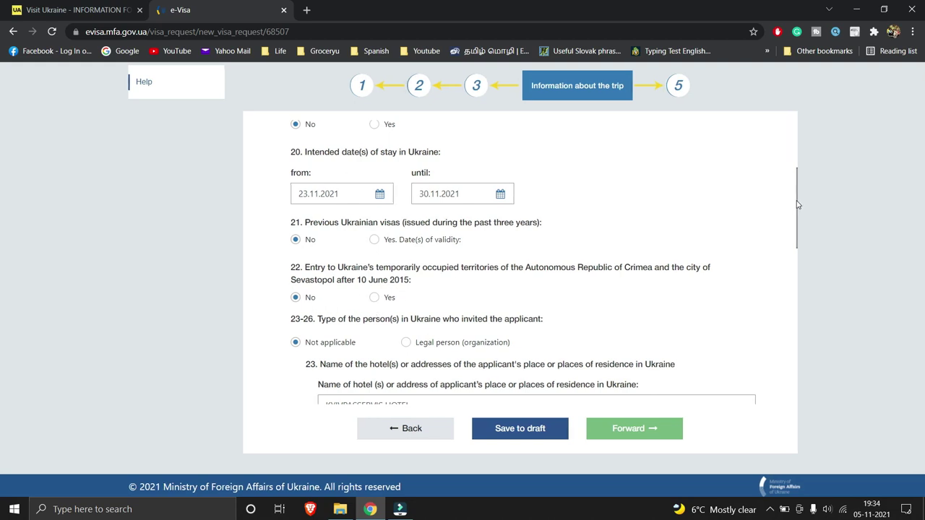
scroll(798, 197, "down", 3)
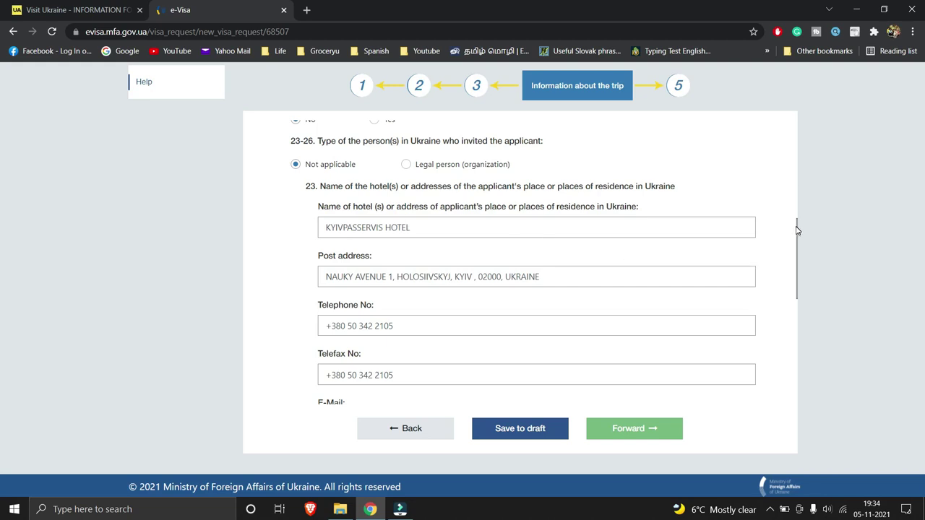
left_click_drag(798, 227, 790, 316)
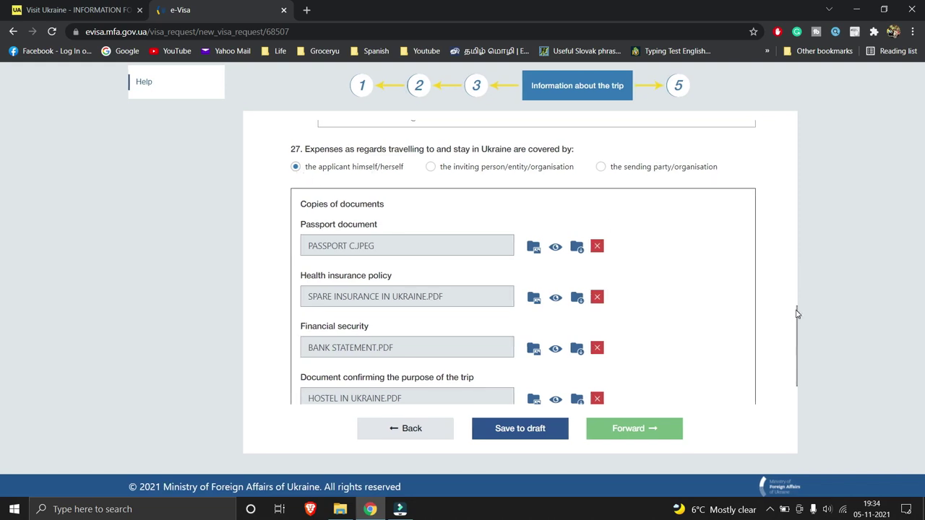
left_click_drag(797, 315, 799, 334)
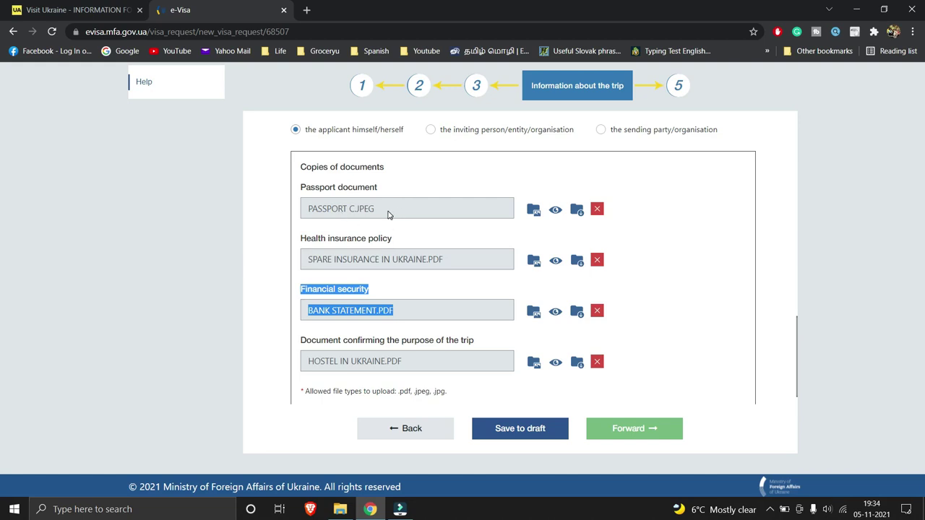
mouse_move(402, 239)
left_mouse_down()
mouse_move(295, 239)
mouse_move(263, 251)
left_mouse_up()
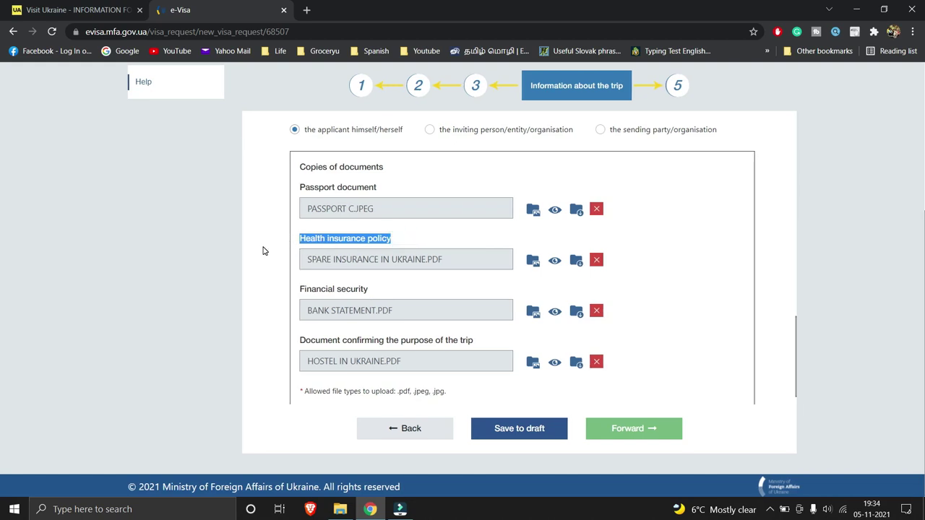
left_click(263, 251)
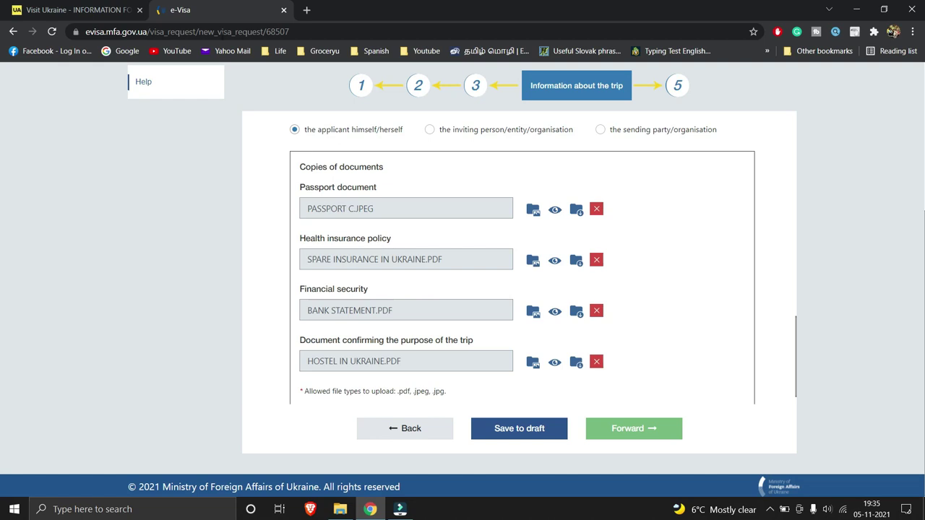
Switch to the Visit Ukraine site and open the health insurance form for foreign tourists.
key("ctrl+Tab")
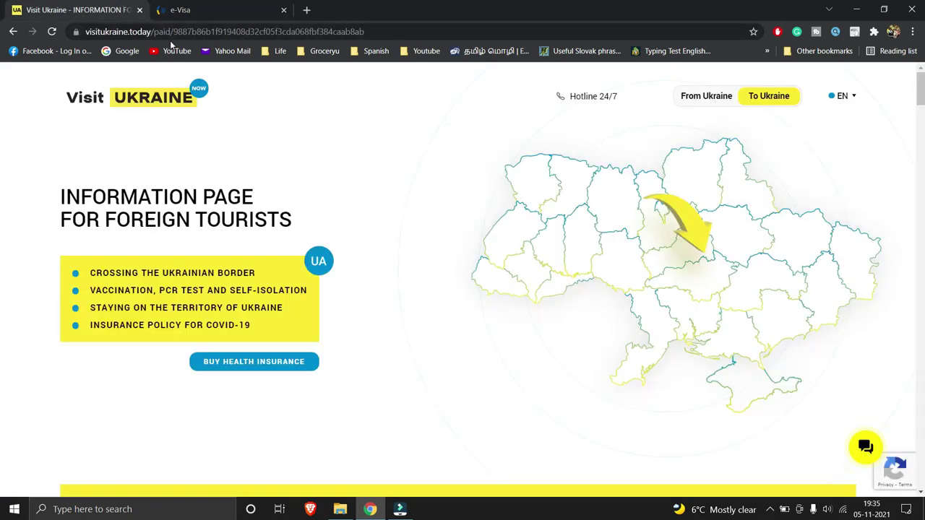
scroll(231, 358, "down", 10)
scroll(231, 359, "down", 5)
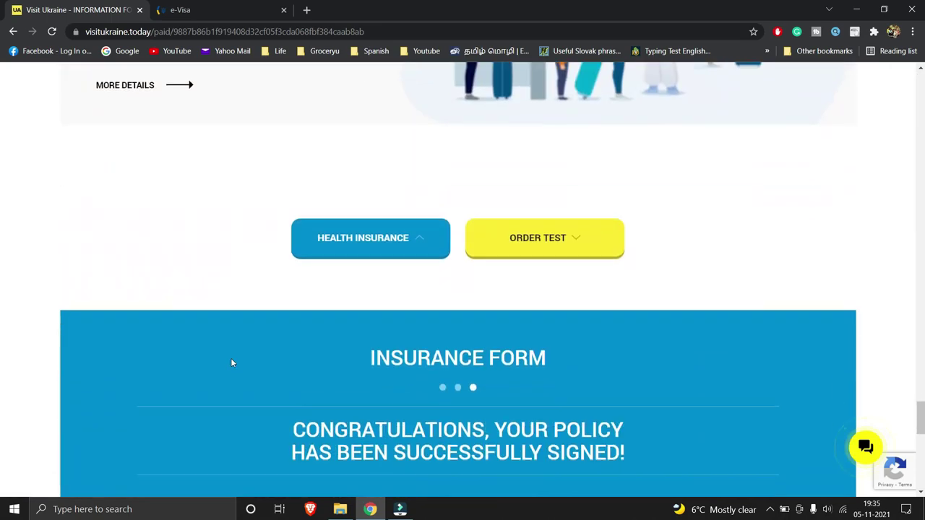
left_click(367, 144)
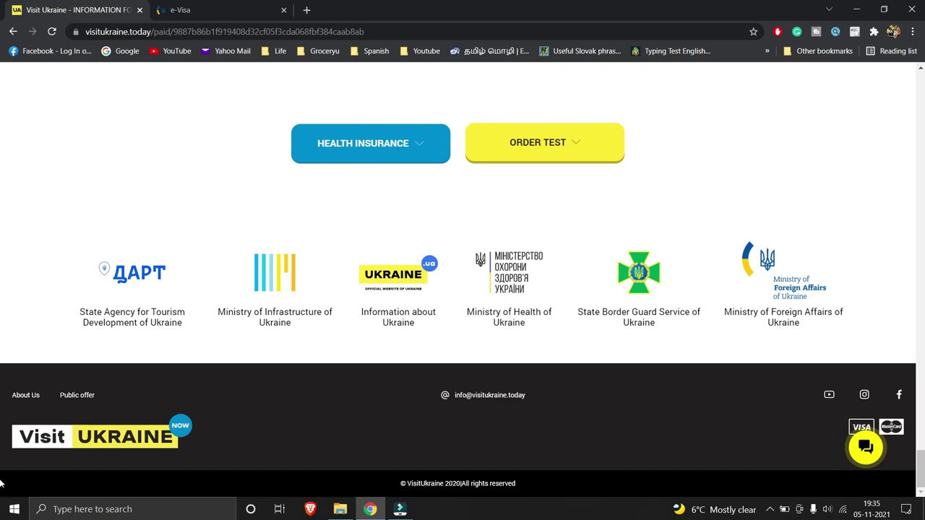
scroll(462, 433, "up", 4)
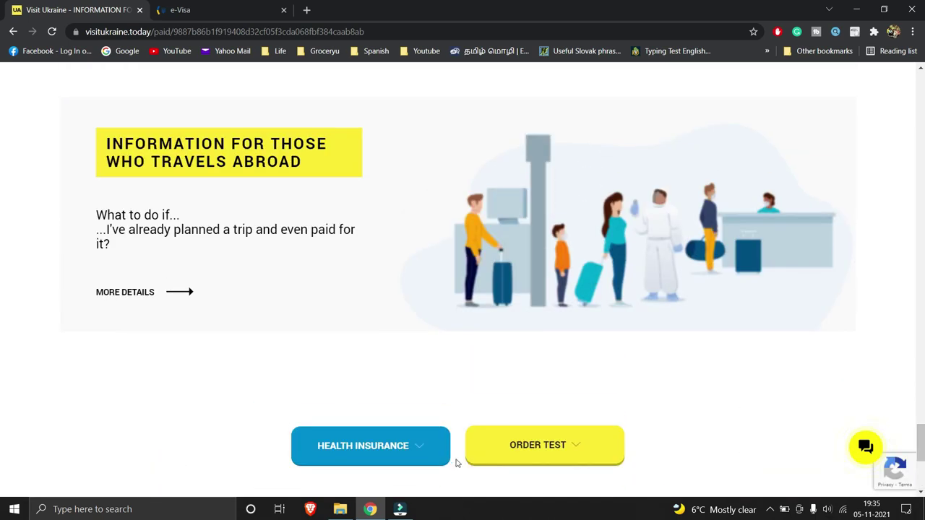
left_click(358, 461)
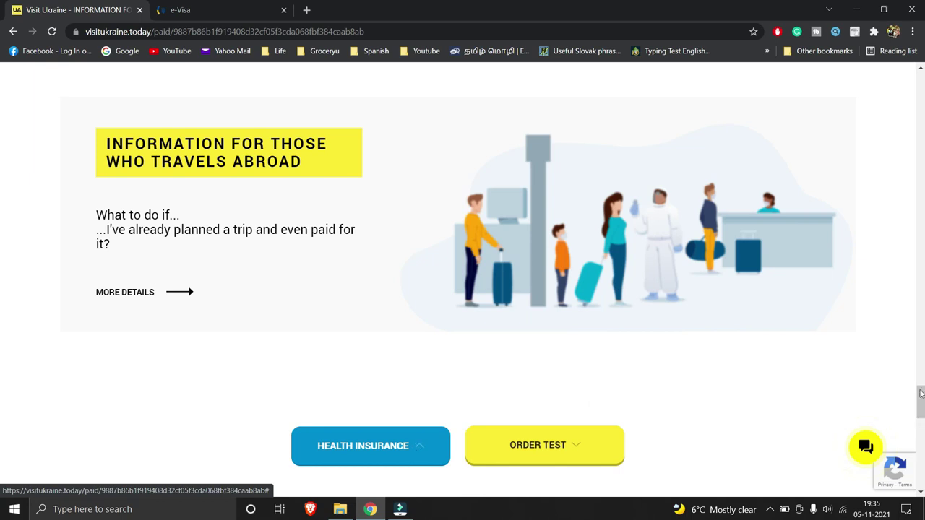
left_click_drag(921, 402, 920, 451)
left_click(498, 382)
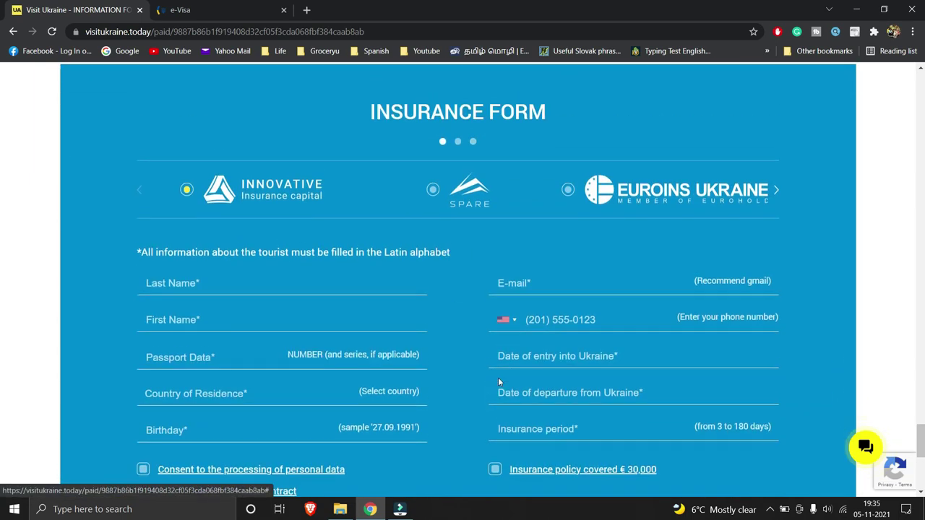
Compare the insurance price with and without the € 30,000 policy coverage, leaving that coverage selected.
left_click_drag(920, 440, 920, 469)
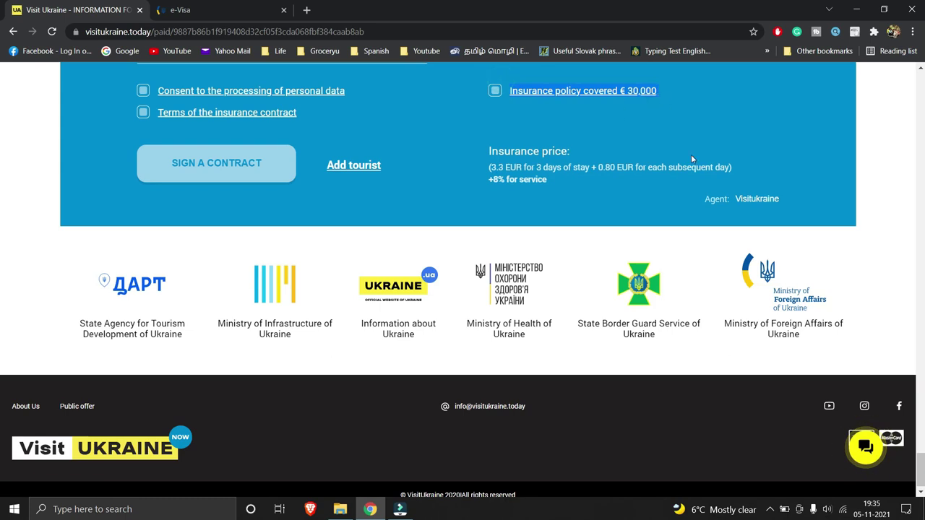
scroll(2, 459, "up", 5)
scroll(1, 459, "down", 3)
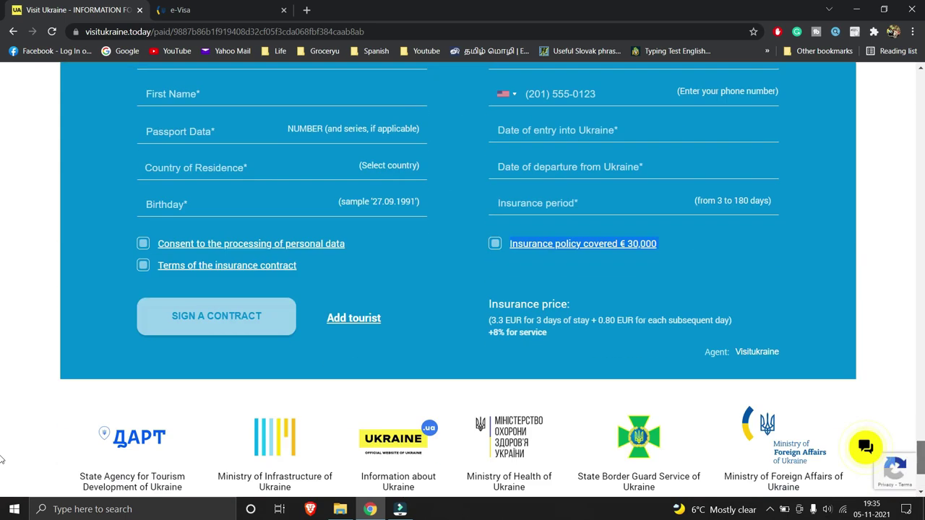
scroll(2, 460, "down", 1)
left_click(495, 201)
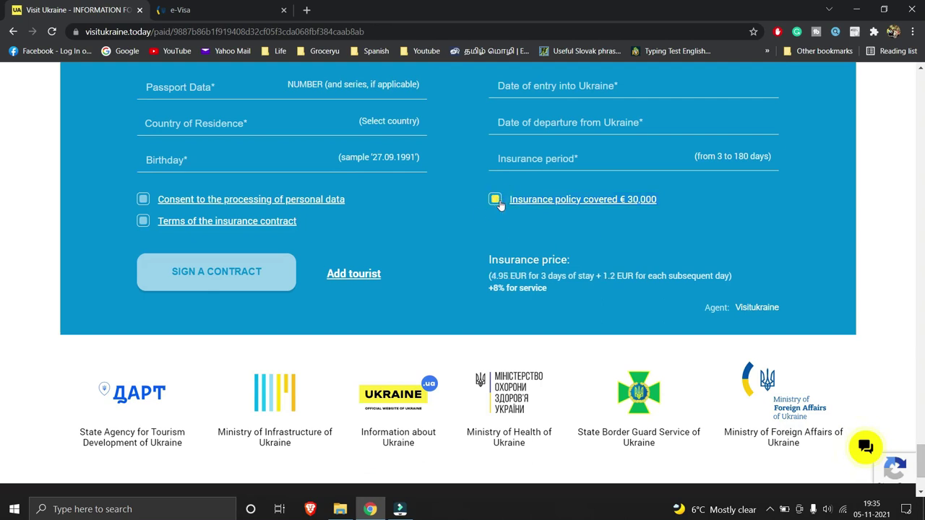
double_click(491, 276)
left_click(496, 201)
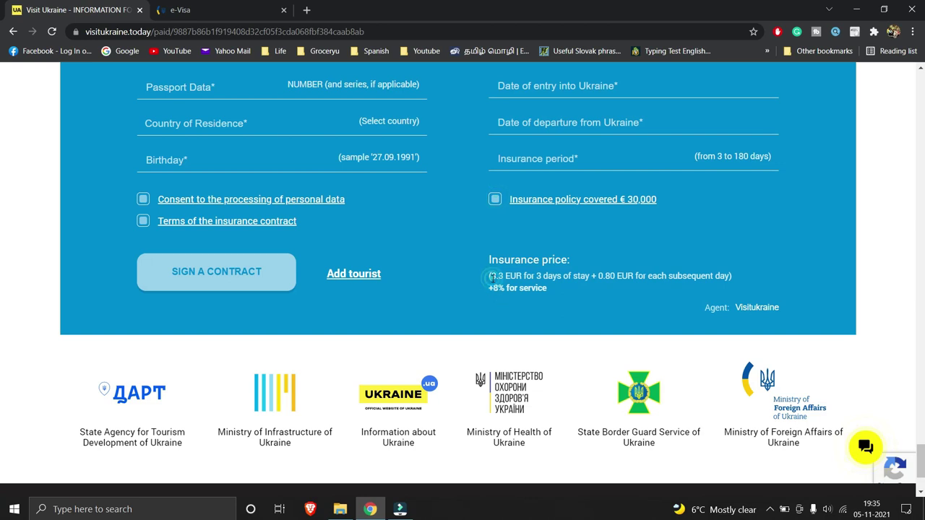
left_click(495, 201)
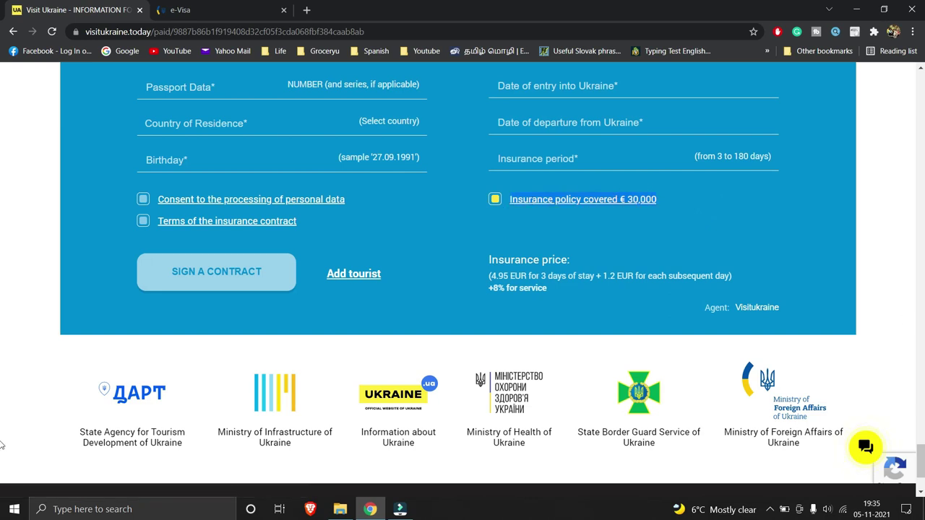
Browse through the insurance companies offered in the insurance form and return to the first ones.
scroll(1, 447, "up", 2)
scroll(2, 446, "up", 2)
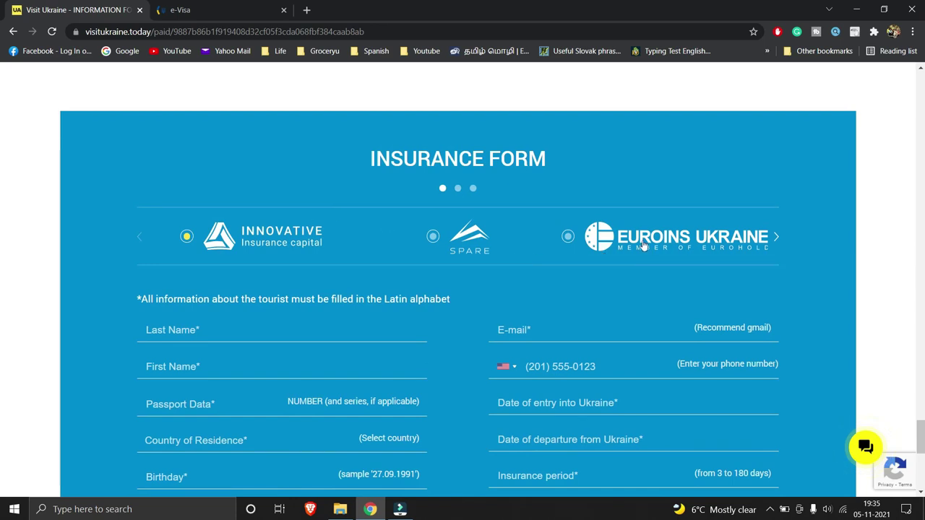
left_click(777, 239)
left_click(778, 239)
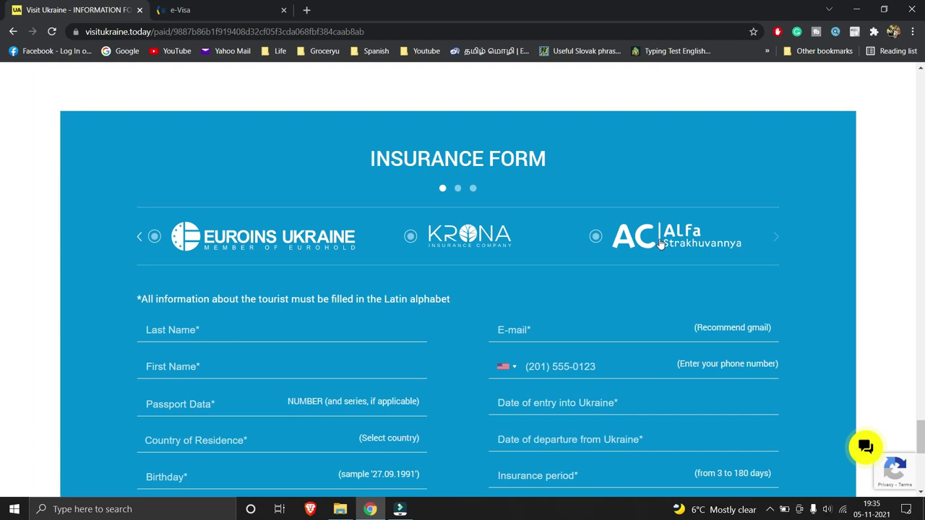
left_click(140, 240)
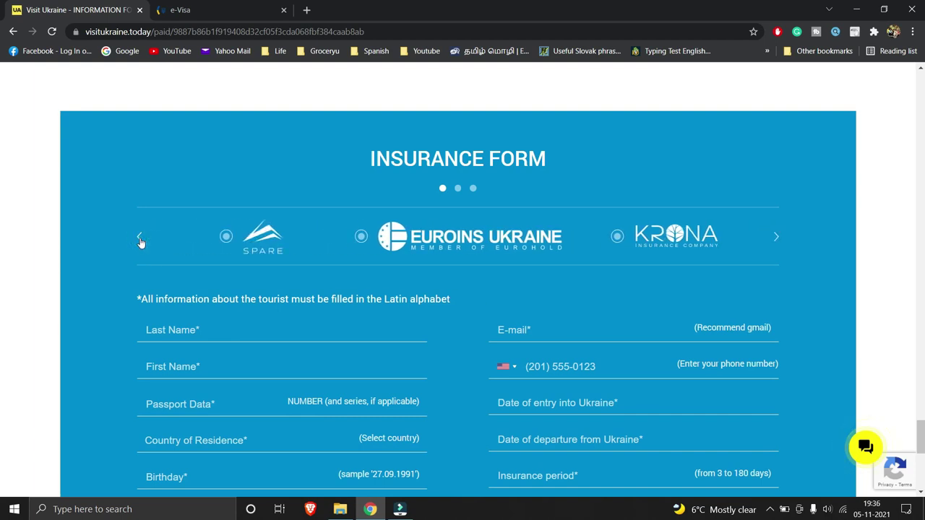
left_click(140, 240)
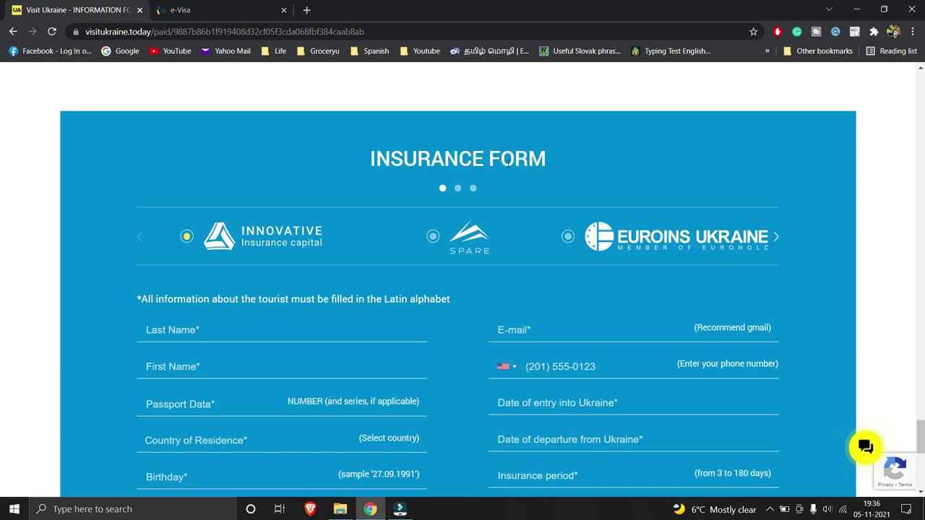
Switch back to the e-Visa application and continue past the document copies to the form's final section.
left_click(231, 10)
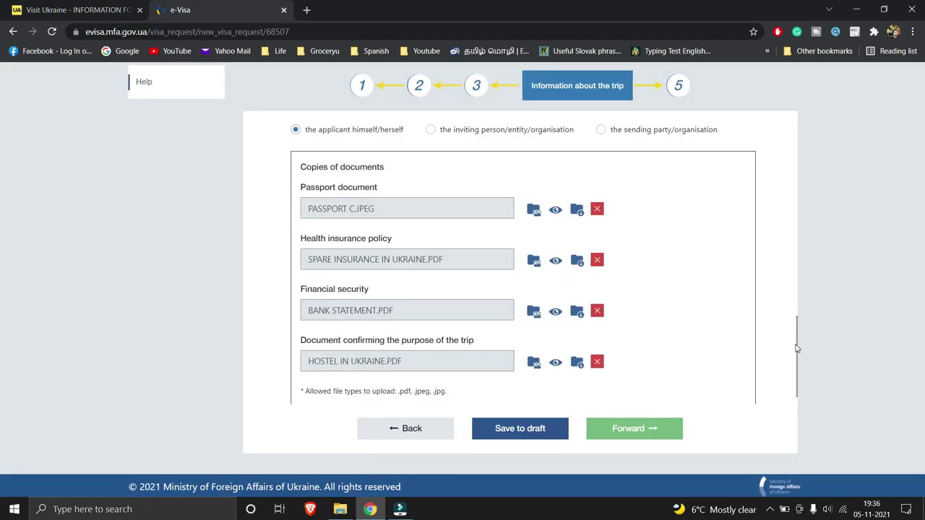
scroll(797, 361, "down", 1)
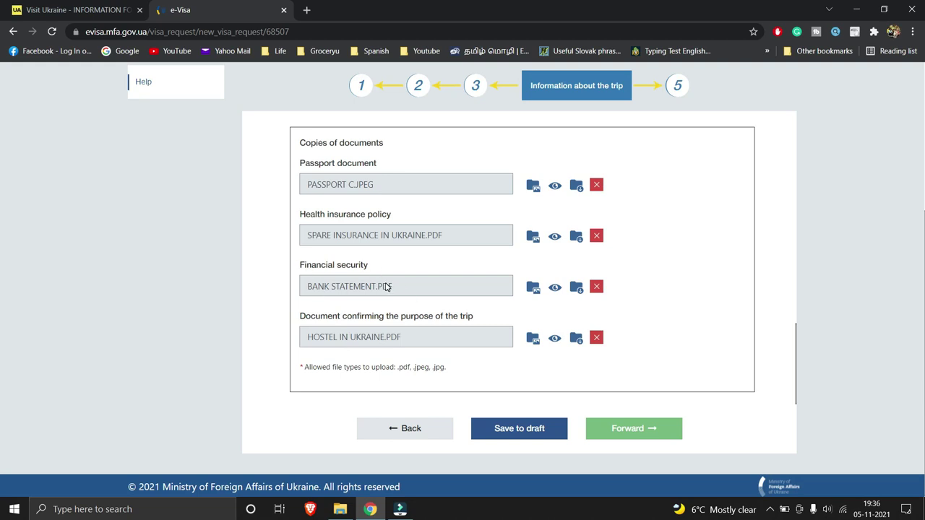
left_click(614, 429)
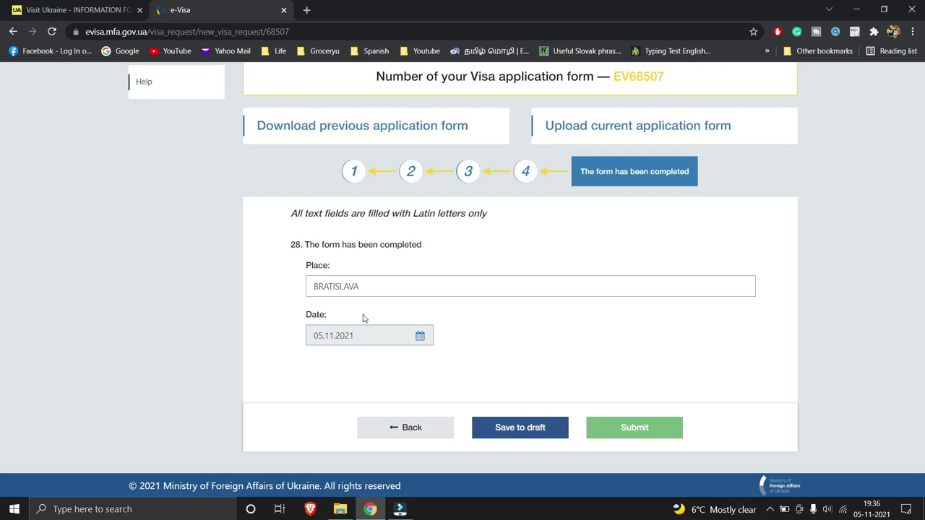
Submit the completed visa form and review the full application summary down to the applicant's declarations.
left_click(620, 429)
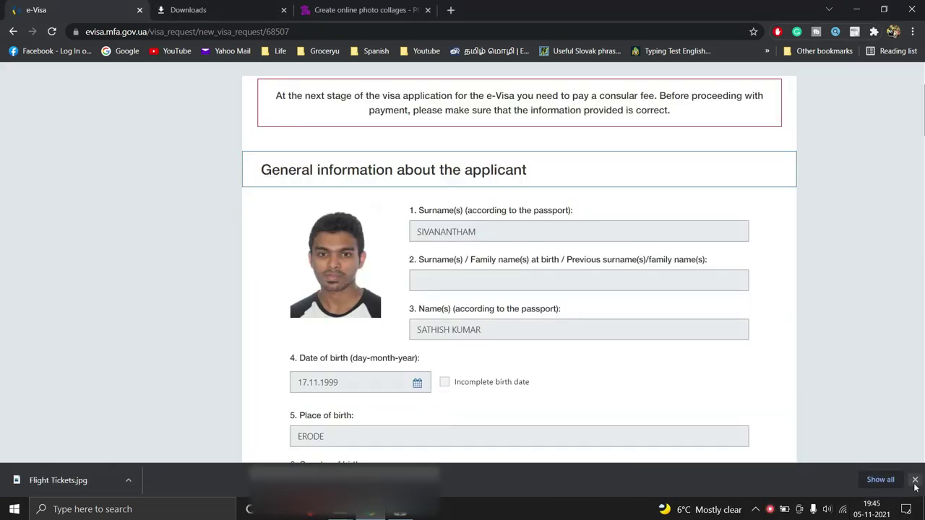
scroll(1, 139, "up", 3)
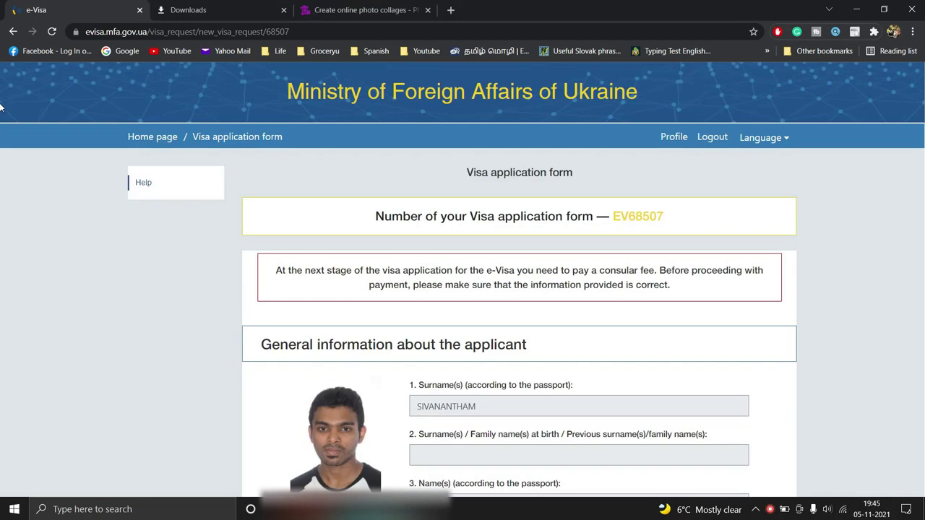
scroll(2, 107, "down", 3)
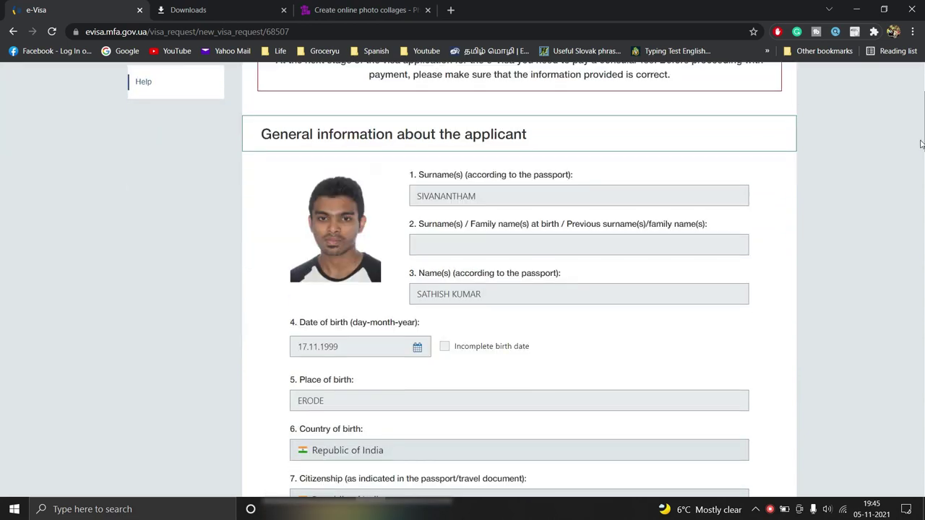
left_click_drag(920, 150, 894, 236)
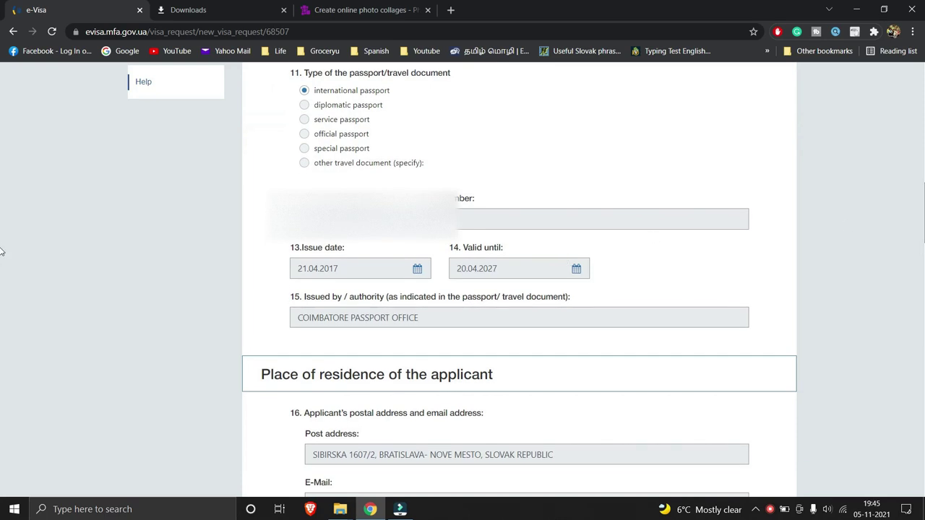
scroll(2, 239, "down", 5)
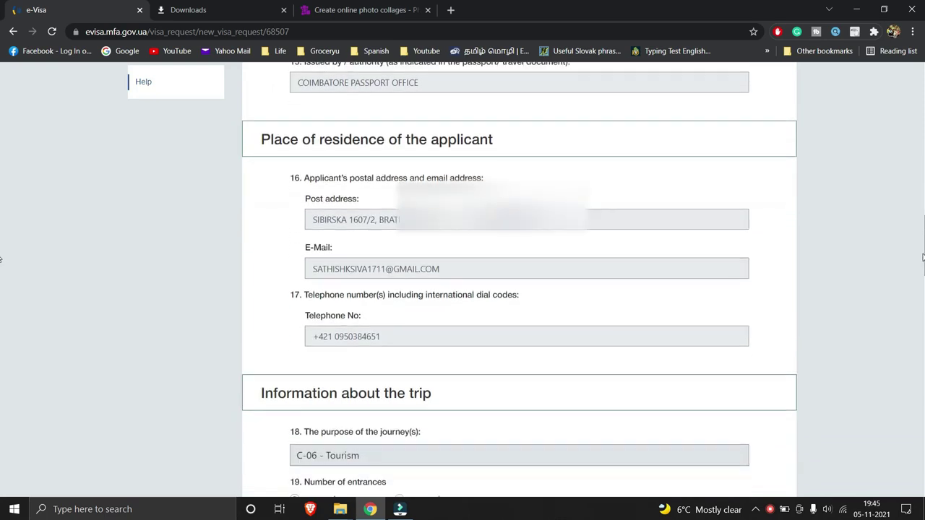
left_click_drag(922, 284, 905, 391)
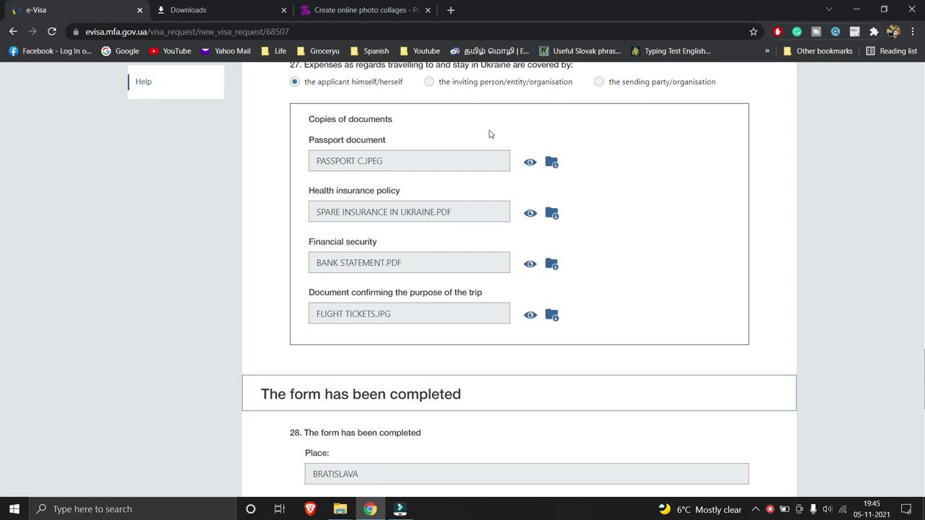
left_click(922, 428)
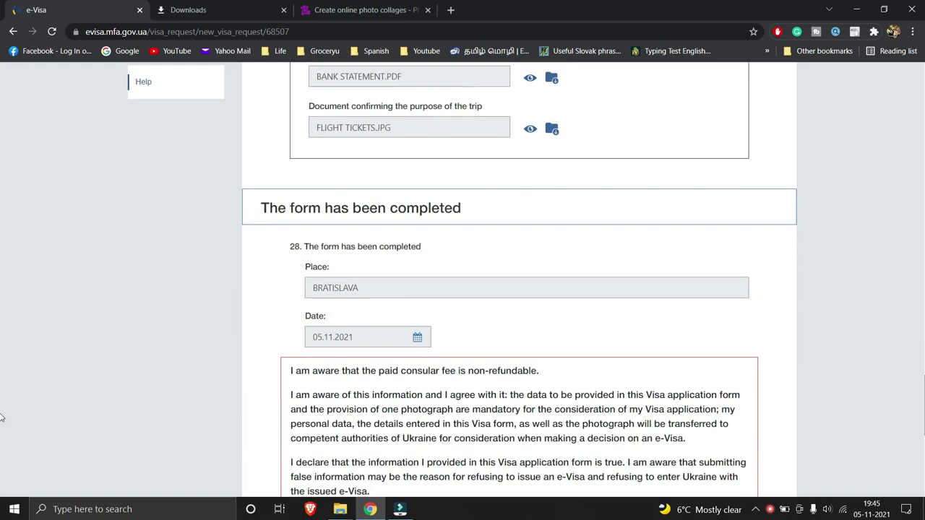
scroll(922, 435, "down", 2)
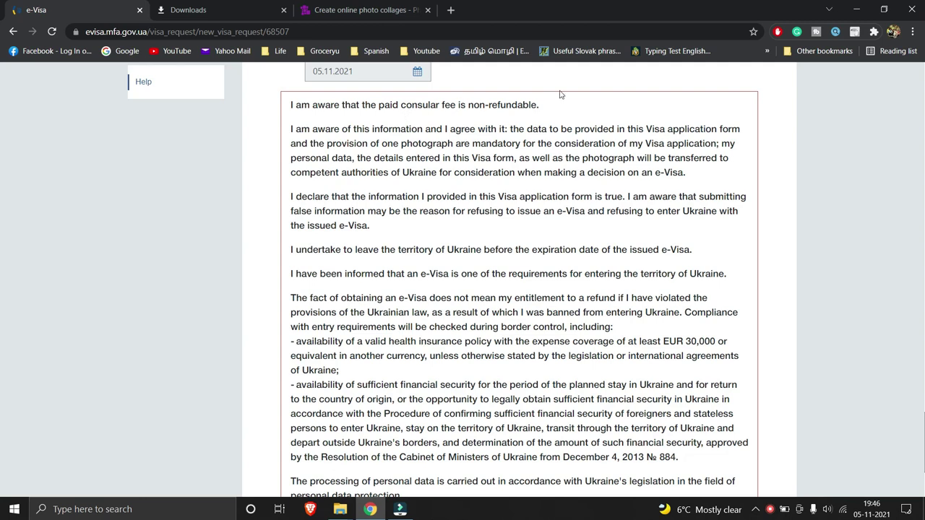
Highlight "non-refundable" in the consular fee declaration and look through the rest of the declarations.
left_click_drag(540, 106, 468, 106)
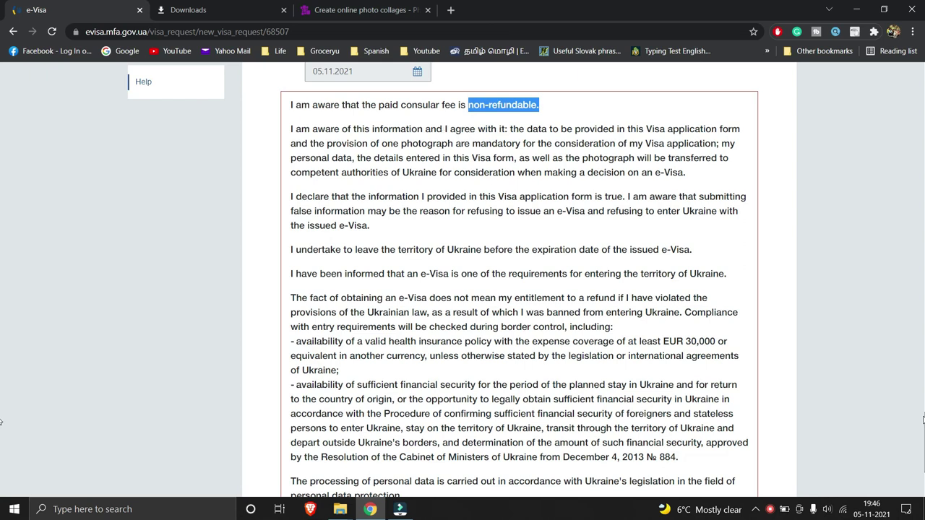
scroll(1, 455, "down", 1)
scroll(2, 455, "down", 3)
scroll(1, 448, "up", 4)
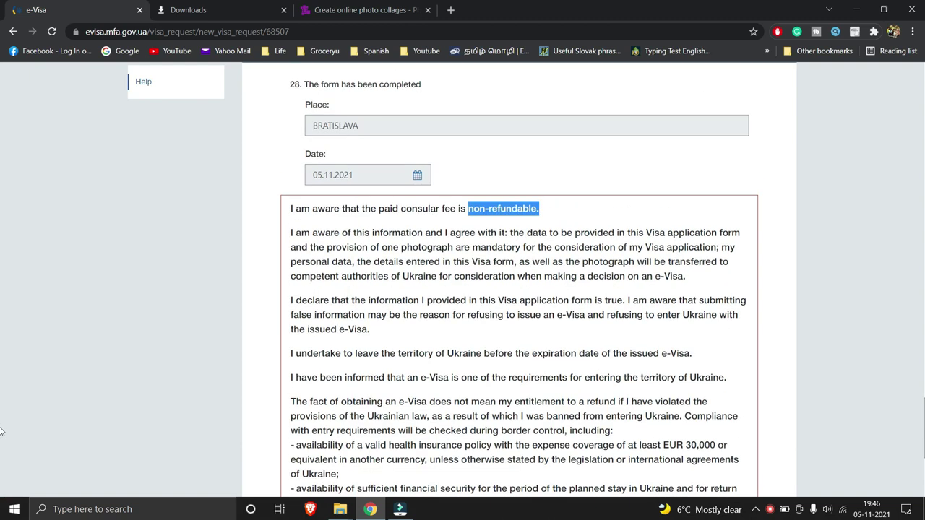
Search the web in a new tab for "usd to inr" and enter 20 as the converter's US dollar amount.
left_click(450, 10)
type("usd to inr")
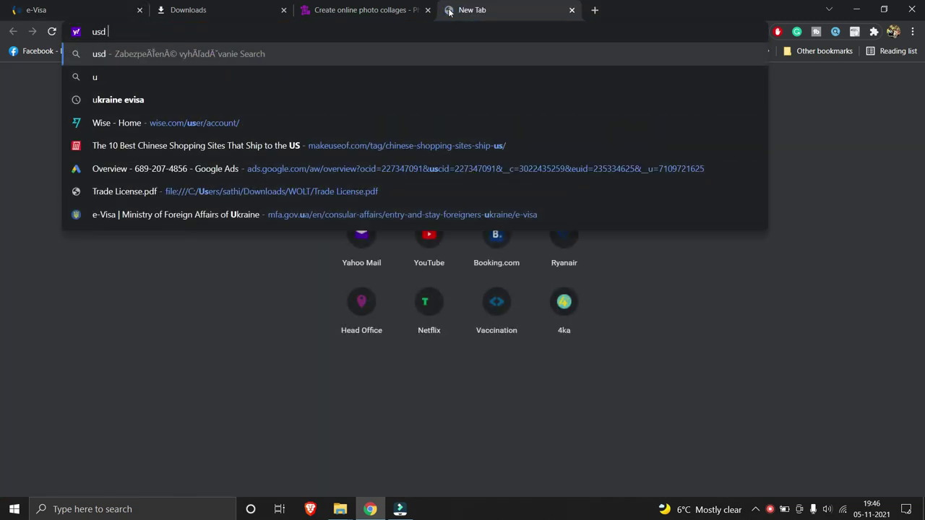
key("Return")
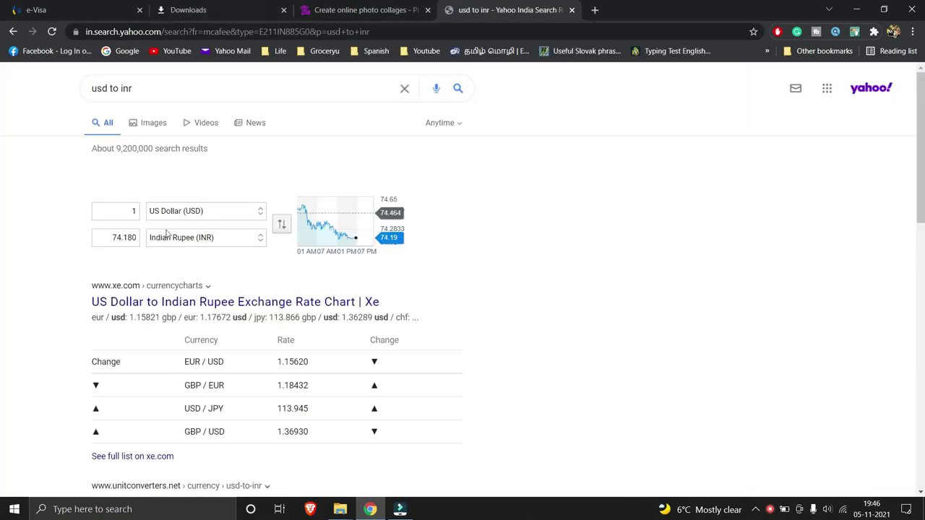
left_click(134, 211)
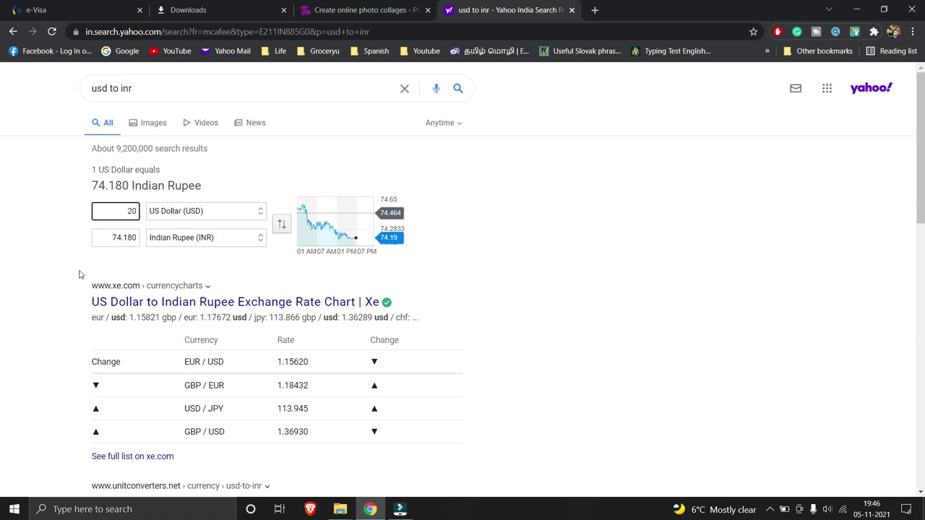
left_click(114, 240)
left_click(130, 213)
Search for "20 usd to inr" and highlight the converted rupee amount.
left_click(215, 87)
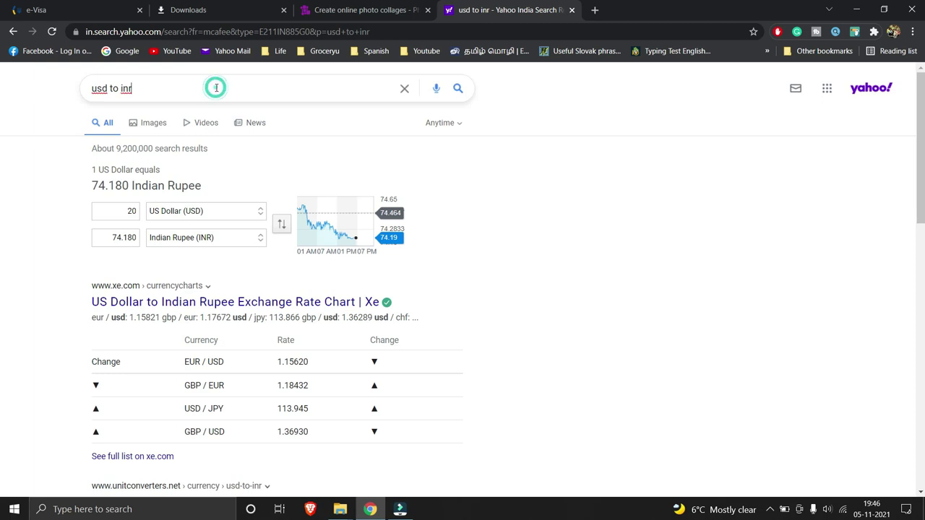
type("20 usd ")
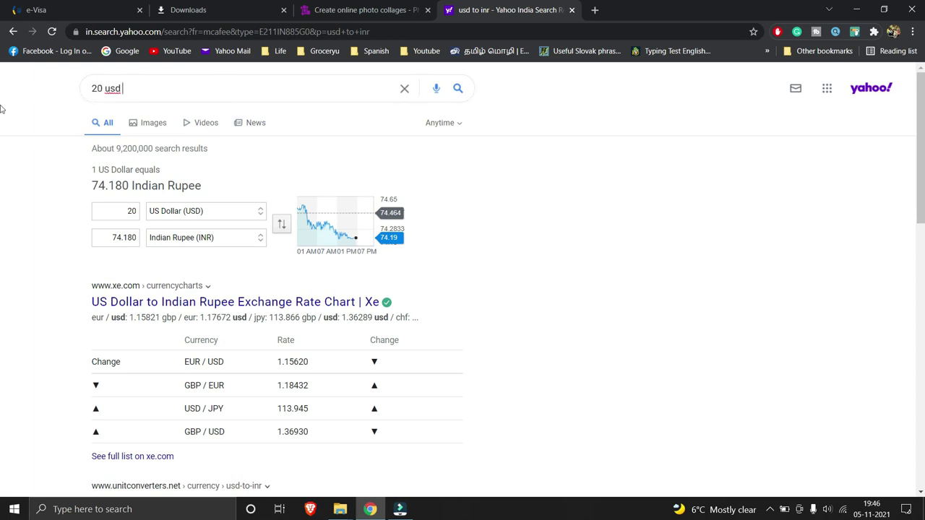
type("to inr")
key("Return")
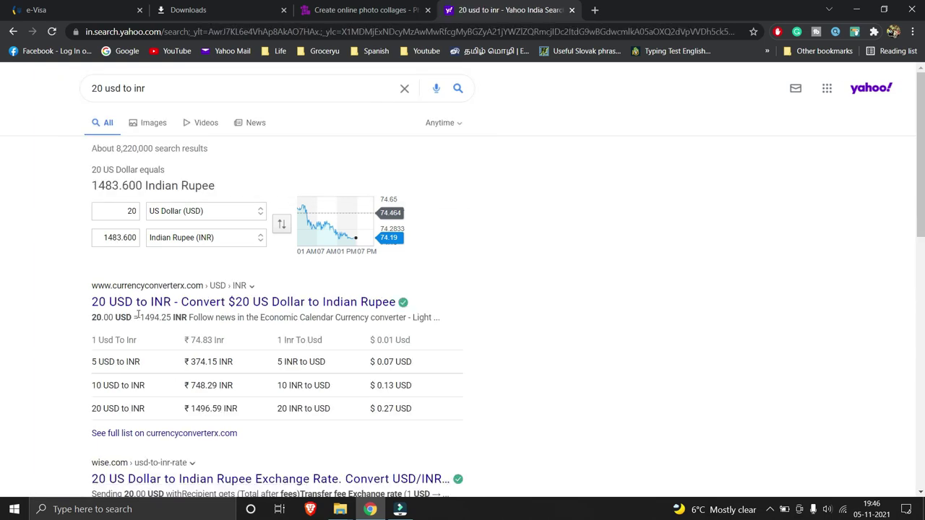
left_click(101, 238)
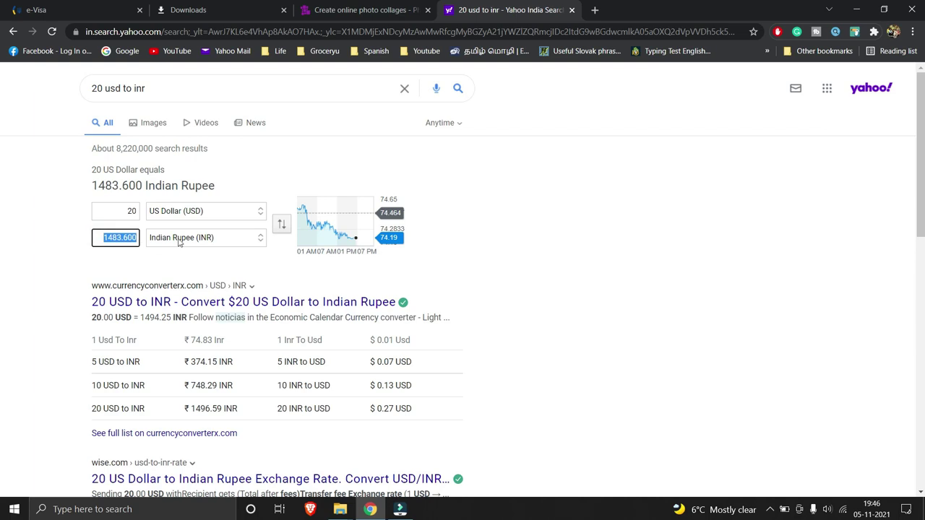
Close the photo collage and Downloads tabs and return to the e-Visa application.
left_click(352, 7)
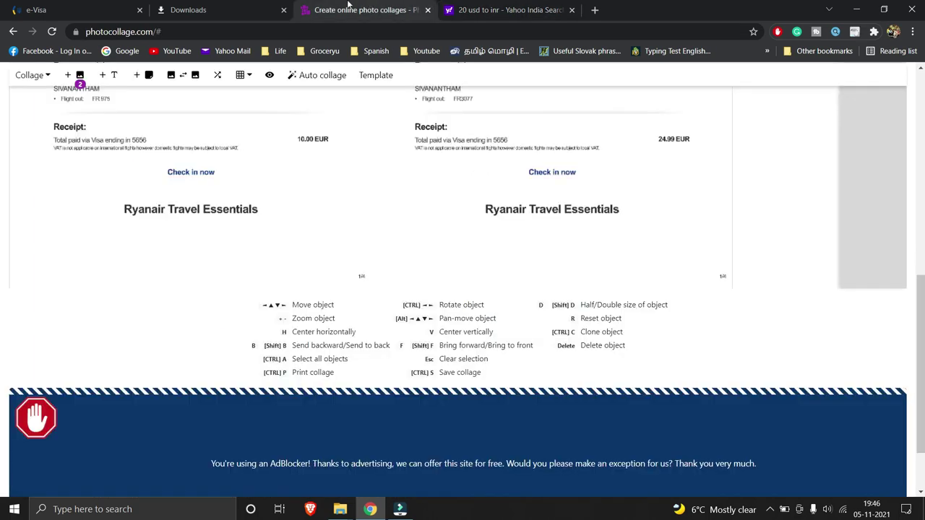
left_click(239, 9)
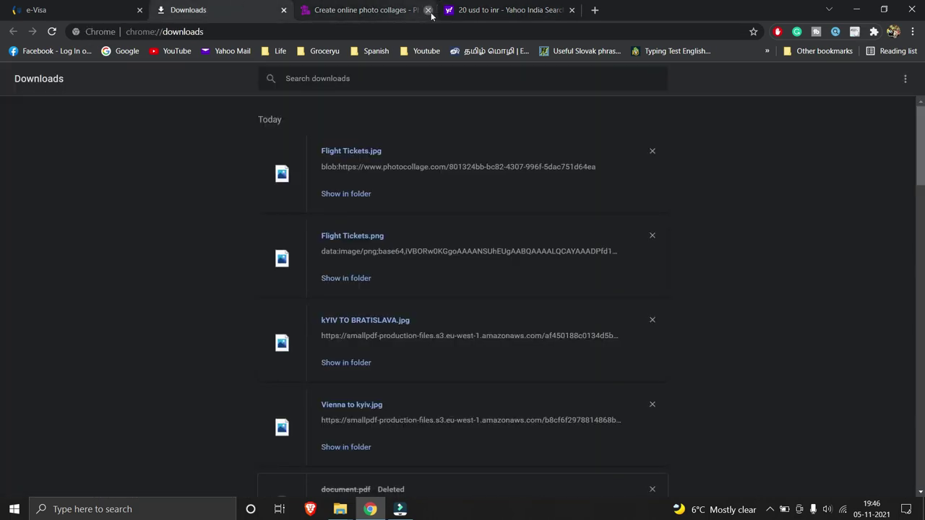
left_click(427, 10)
left_click(284, 15)
left_click(213, 10)
left_click(65, 11)
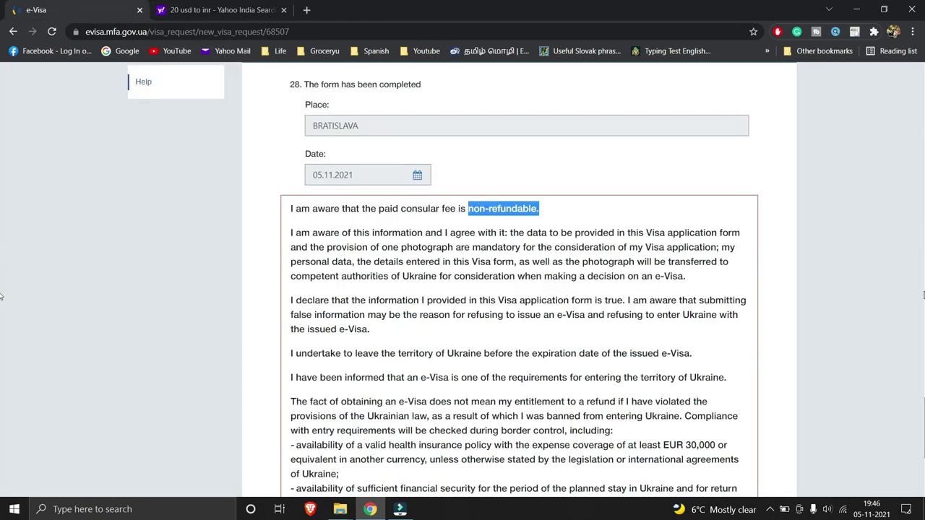
Read the declarations, highlighting the false information warning and the undertaking to leave Ukraine before the e-Visa expires.
left_click(816, 286)
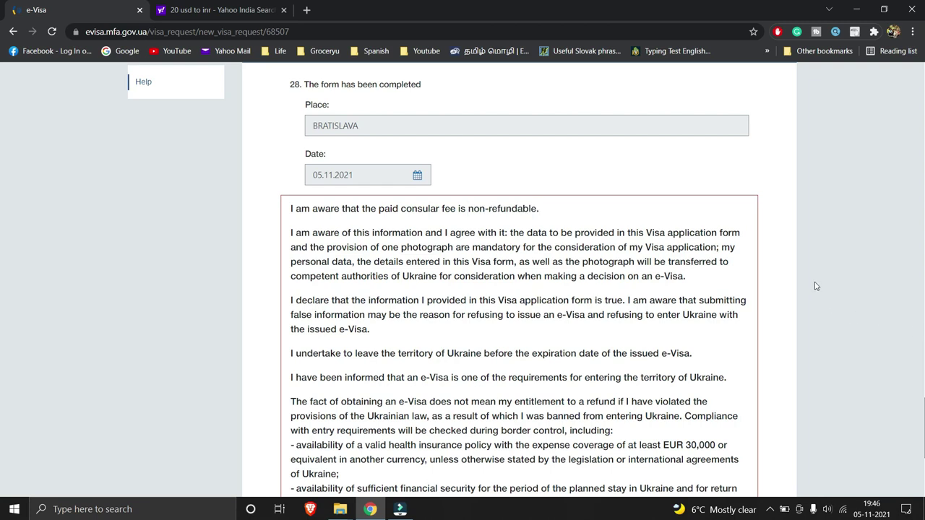
scroll(816, 286, "down", 1)
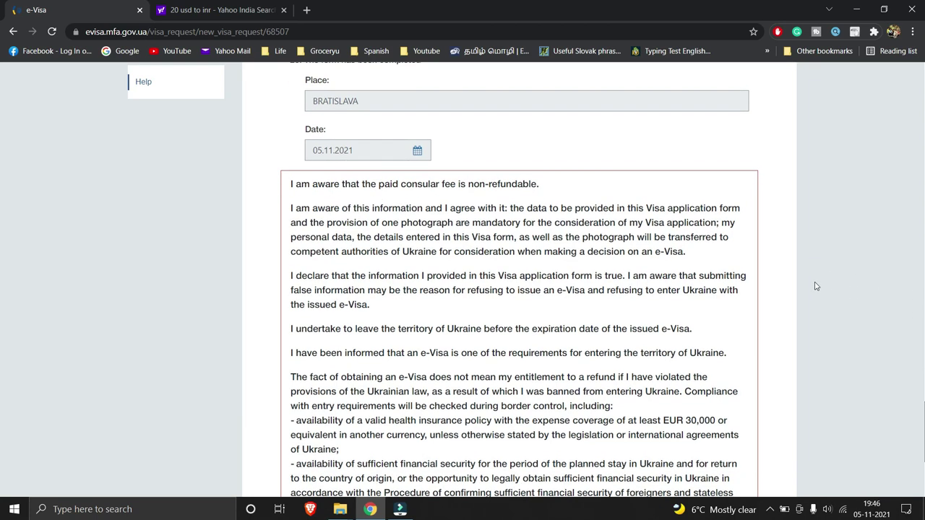
scroll(815, 286, "down", 3)
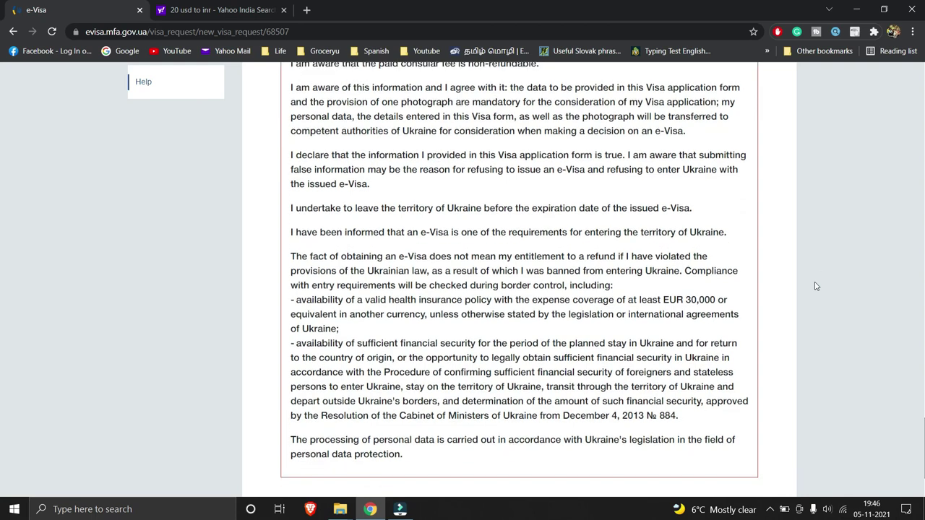
left_click(291, 168)
left_click_drag(290, 168, 504, 169)
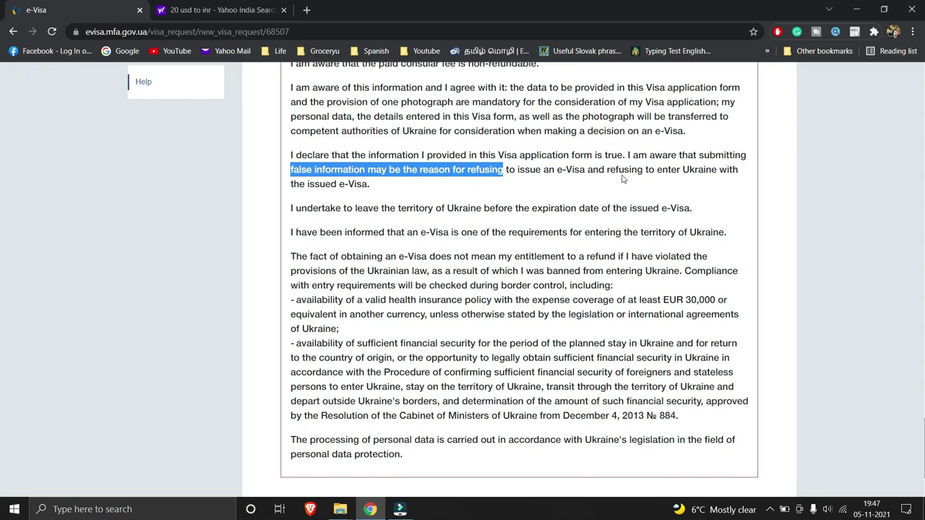
left_click(503, 190)
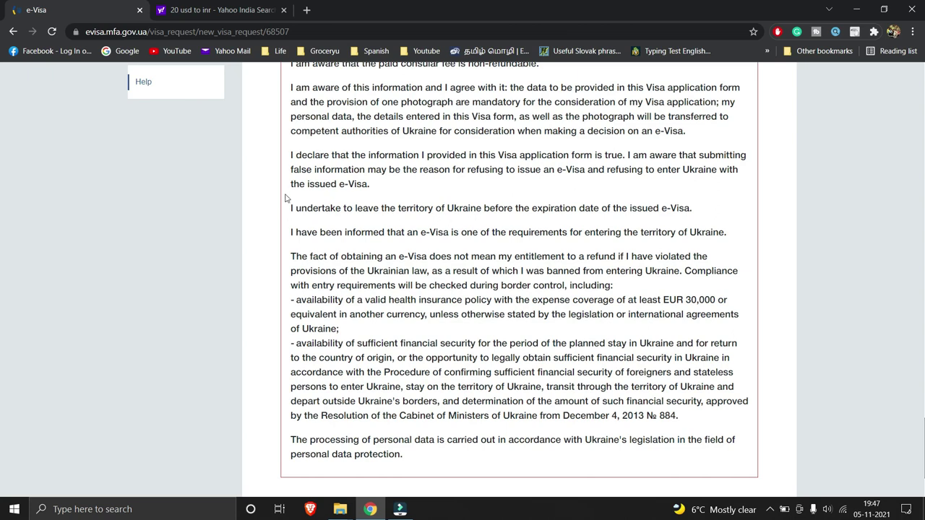
left_click_drag(292, 210, 698, 208)
left_click(729, 221)
Confirm having read and understood all the declarations and continue to the consular fee payment.
scroll(730, 222, "down", 3)
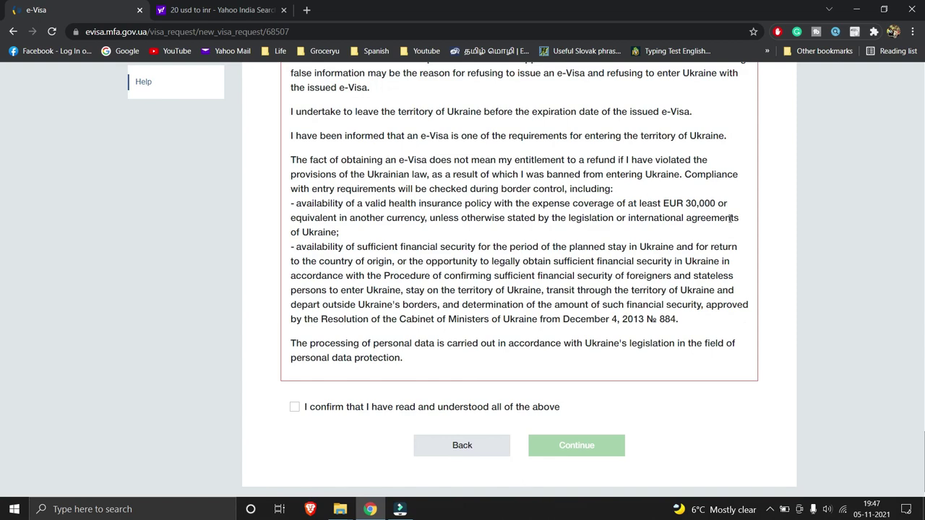
scroll(730, 218, "down", 1)
scroll(730, 218, "down", 1)
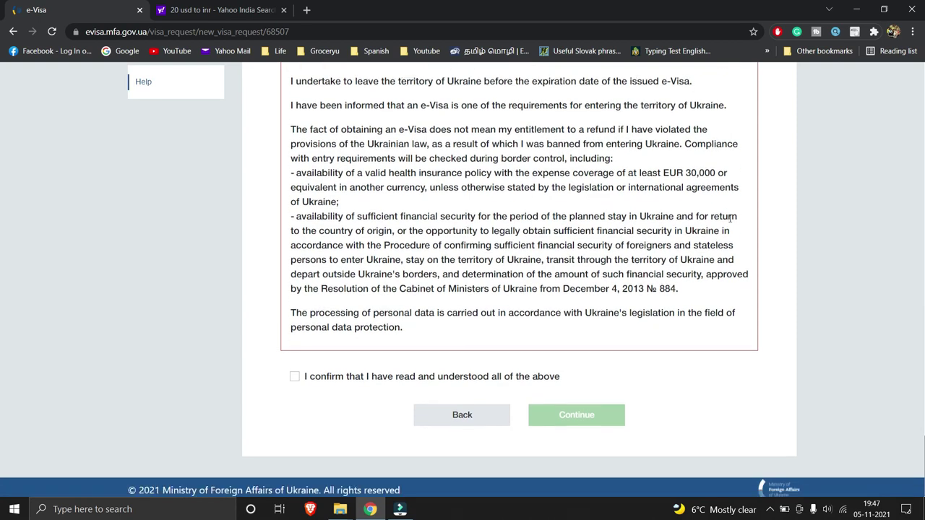
left_click(335, 371)
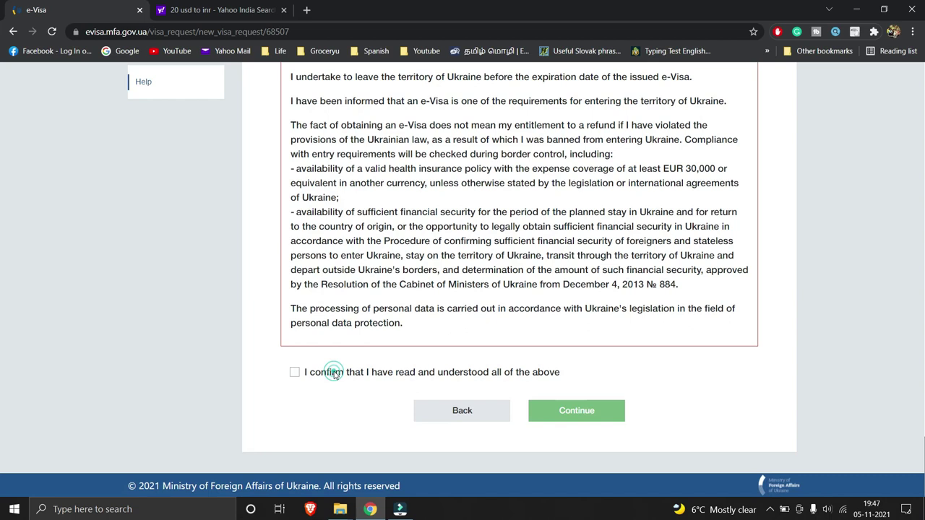
left_click(588, 421)
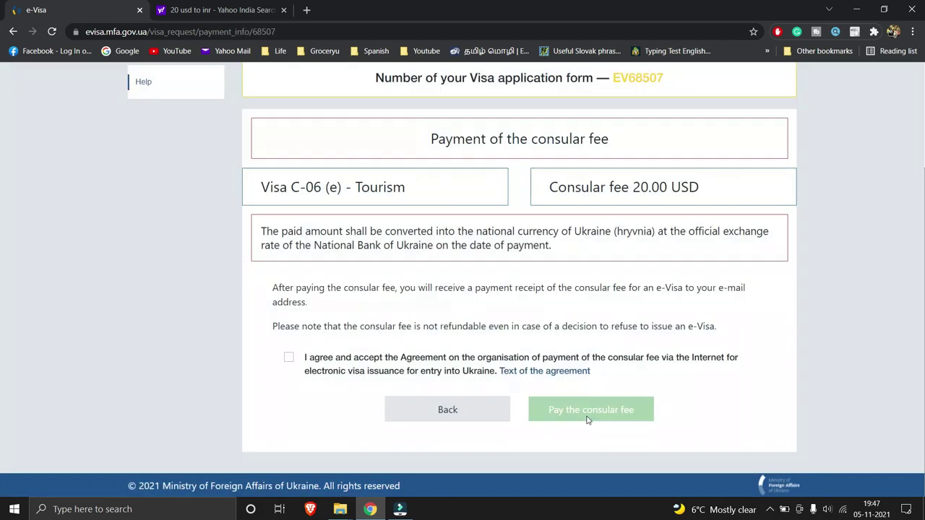
Highlight the consular fee amount, accept the payment agreement and proceed to the online card payment form.
left_click_drag(638, 189, 714, 200)
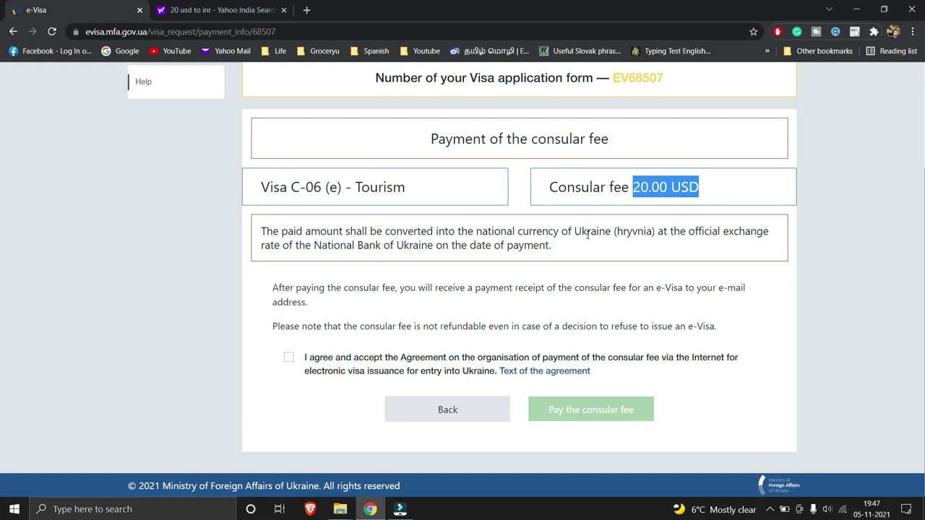
left_click(567, 363)
left_click(611, 410)
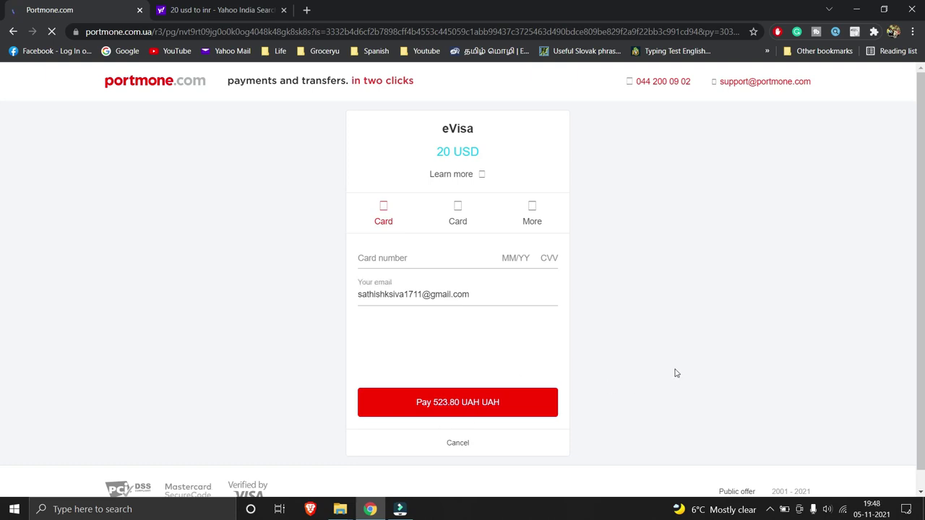
left_click(435, 269)
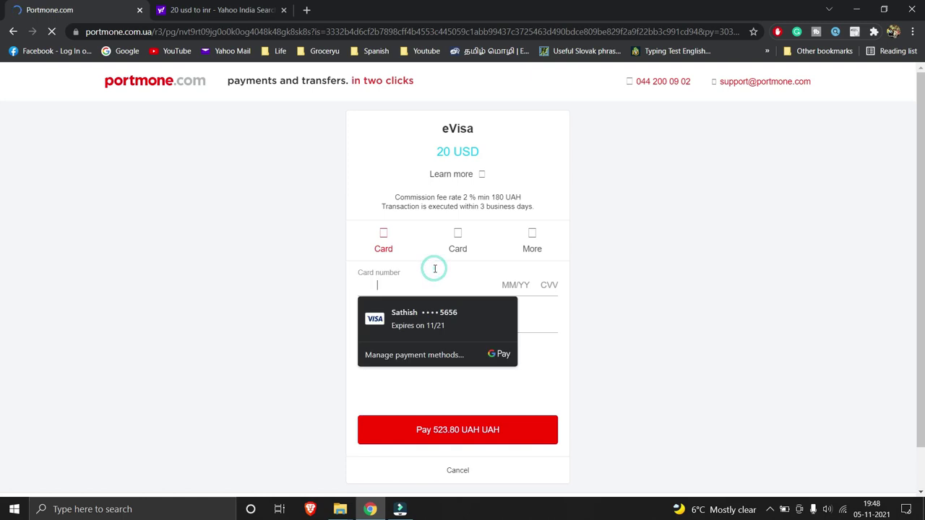
left_click(434, 269)
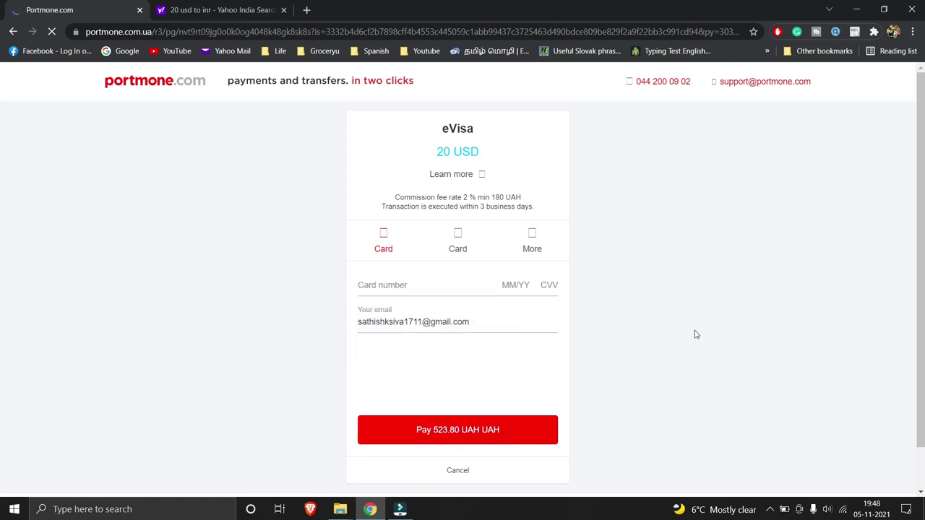
left_click(769, 509)
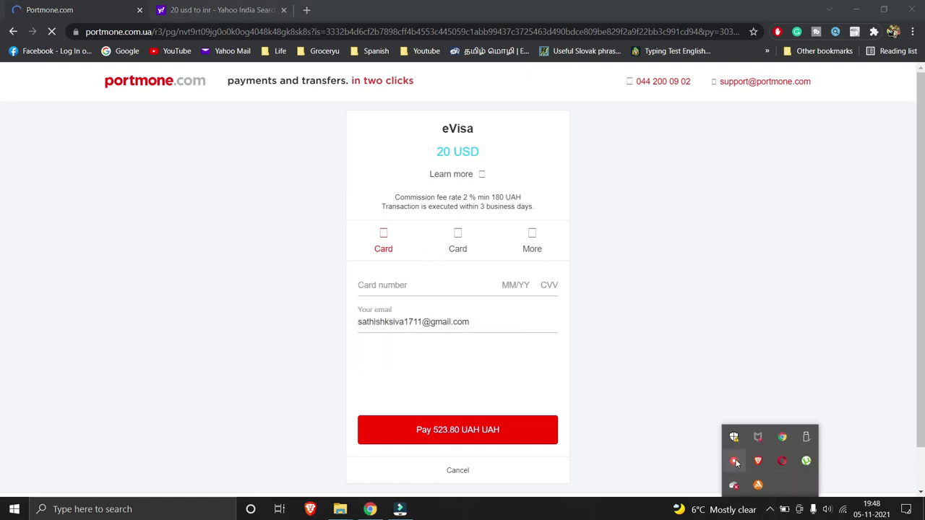
right_click(735, 463)
left_click(754, 475)
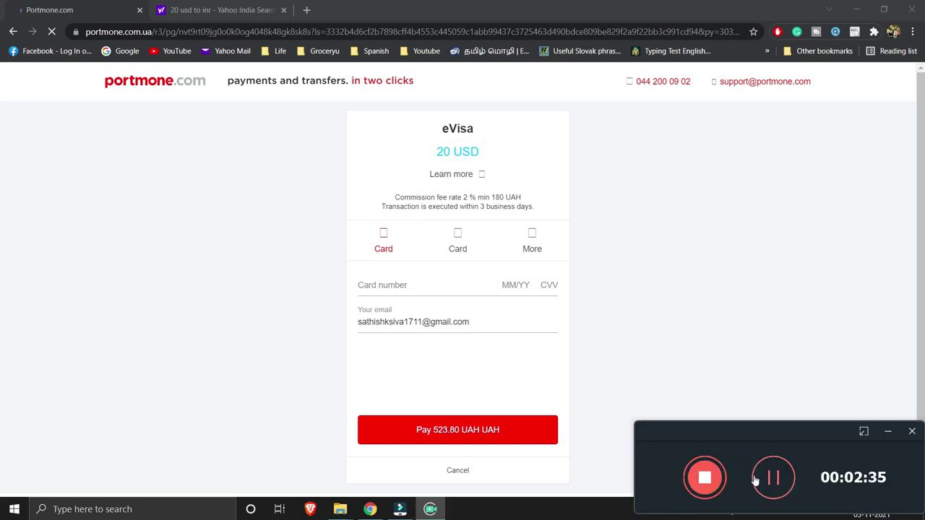
left_click(765, 347)
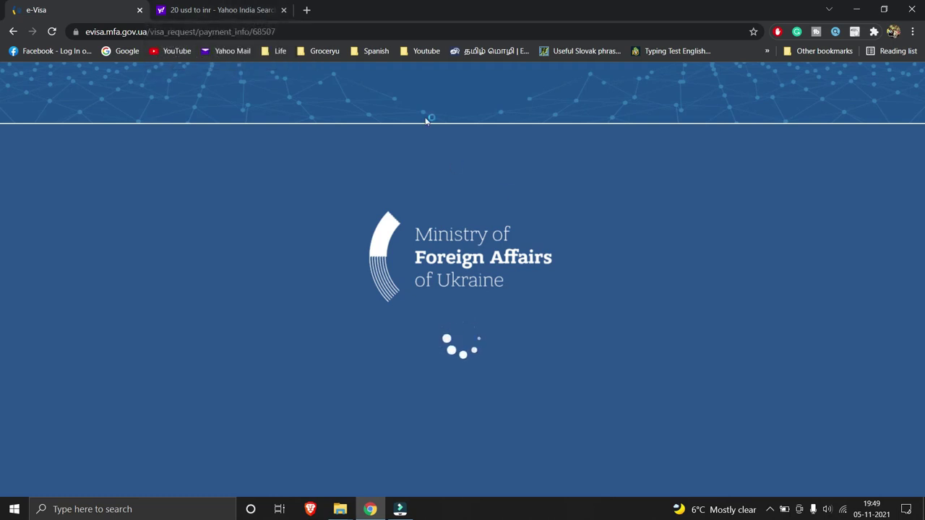
Return to the currency conversion search, look up "20 eur to inr" and highlight the converted rupee amount.
left_click(246, 6)
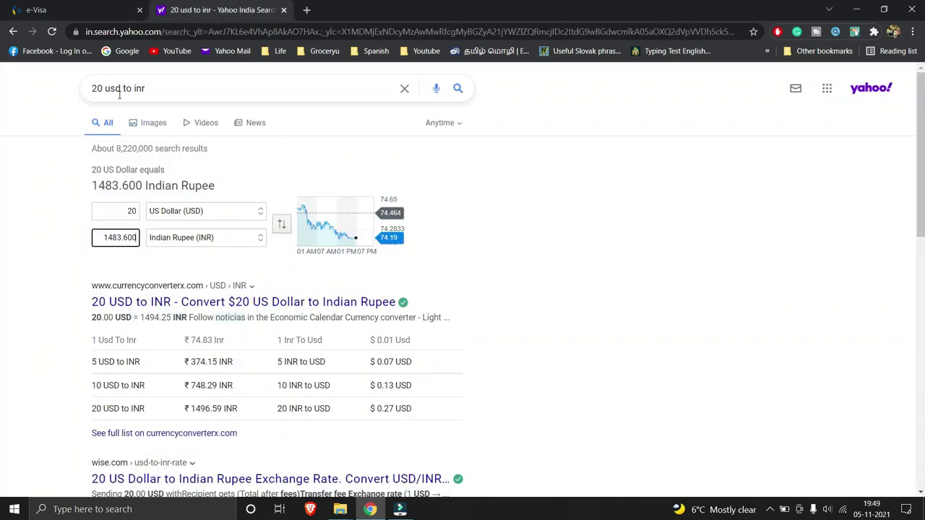
left_click_drag(153, 85, 29, 95)
type("20 eur t")
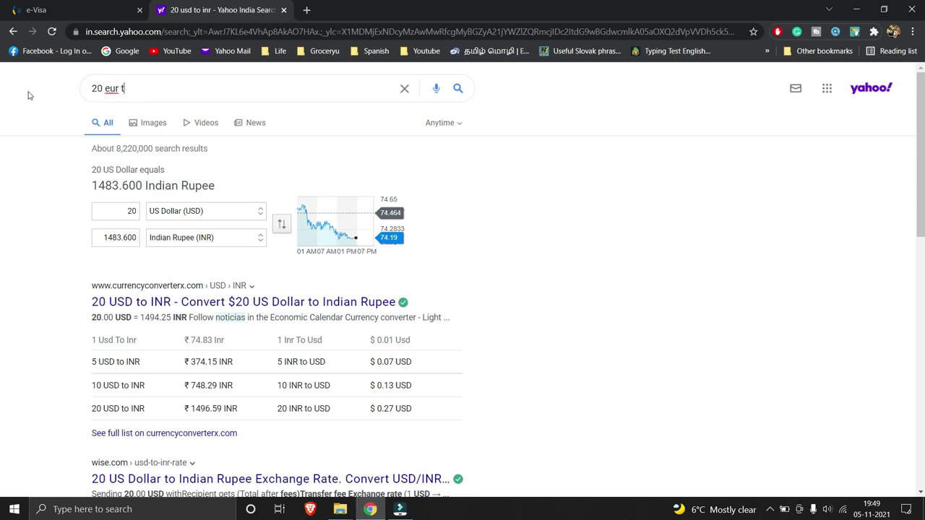
key("Return")
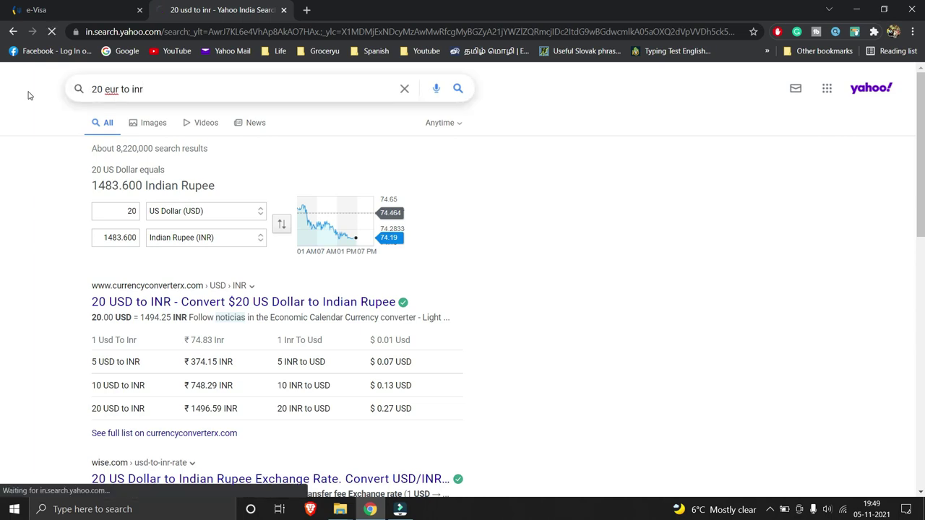
left_click(97, 239)
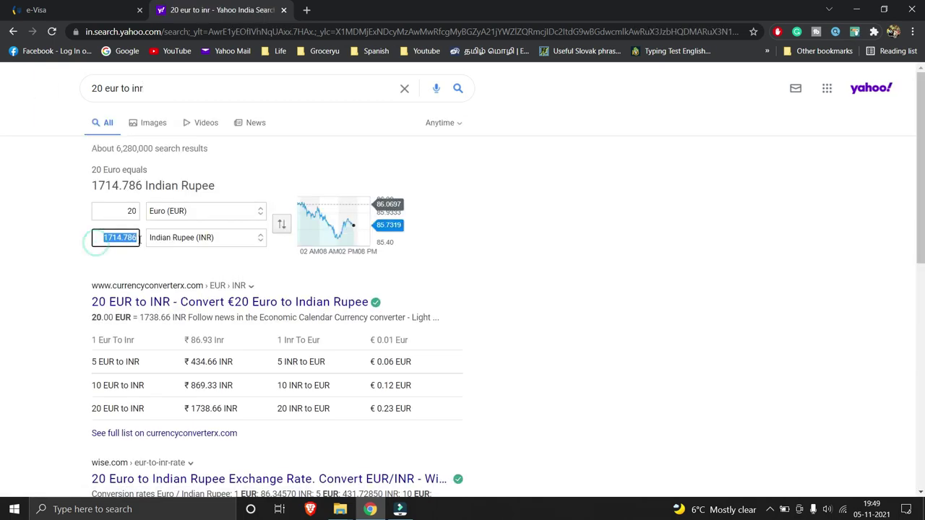
Set the euro amount in the currency converter to 20.07 and highlight the Indian Rupee amount.
left_click(136, 211)
type("7")
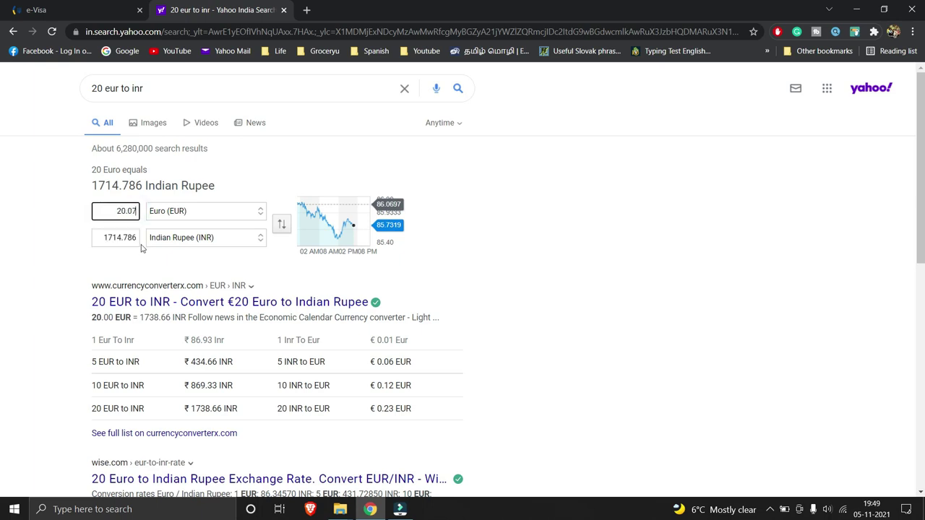
left_click(105, 242)
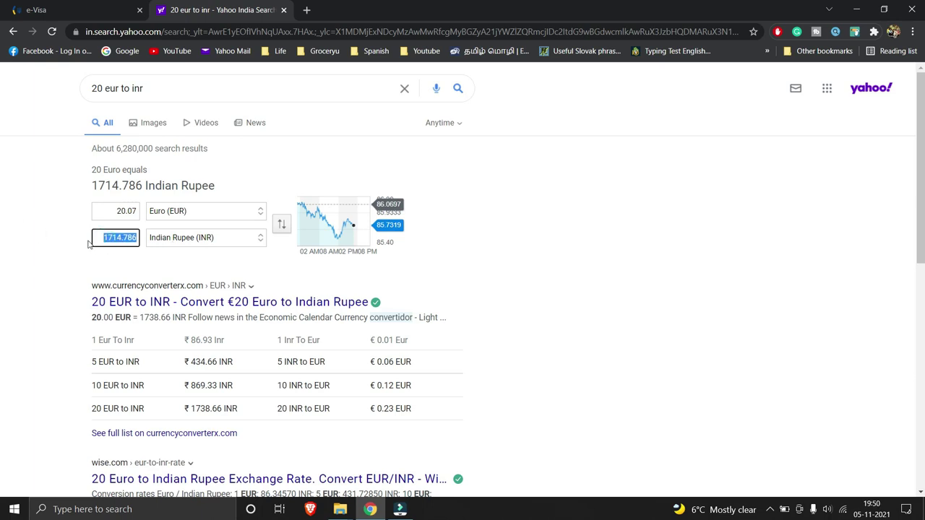
left_click_drag(100, 239, 117, 240)
left_click(75, 241)
left_click_drag(97, 239, 138, 245)
Return to the e-Visa application, check the status of the consular fee payment and highlight the submission confirmation text.
left_click(76, 10)
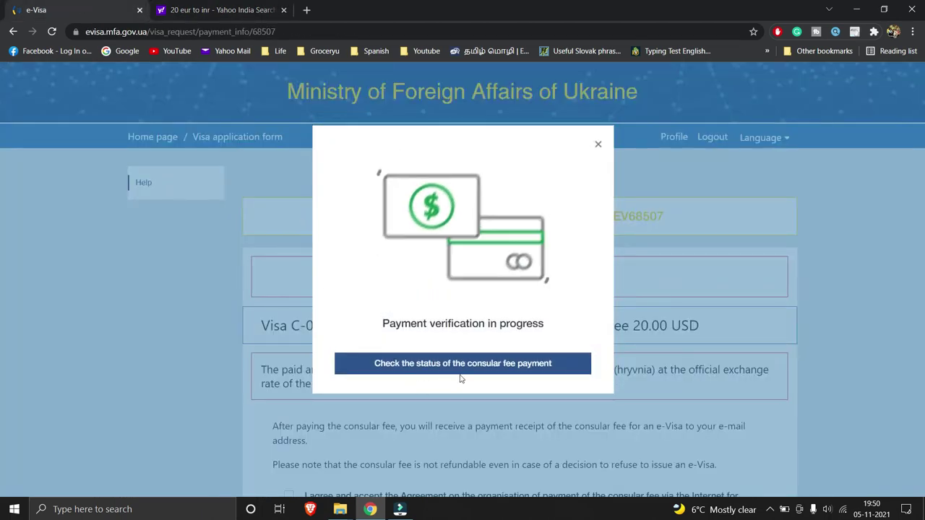
left_click(504, 363)
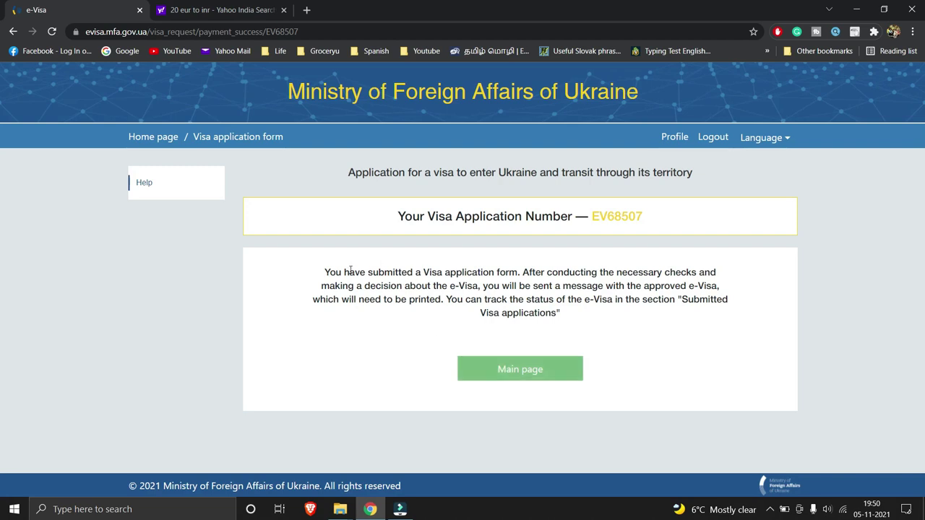
left_click_drag(326, 271, 725, 312)
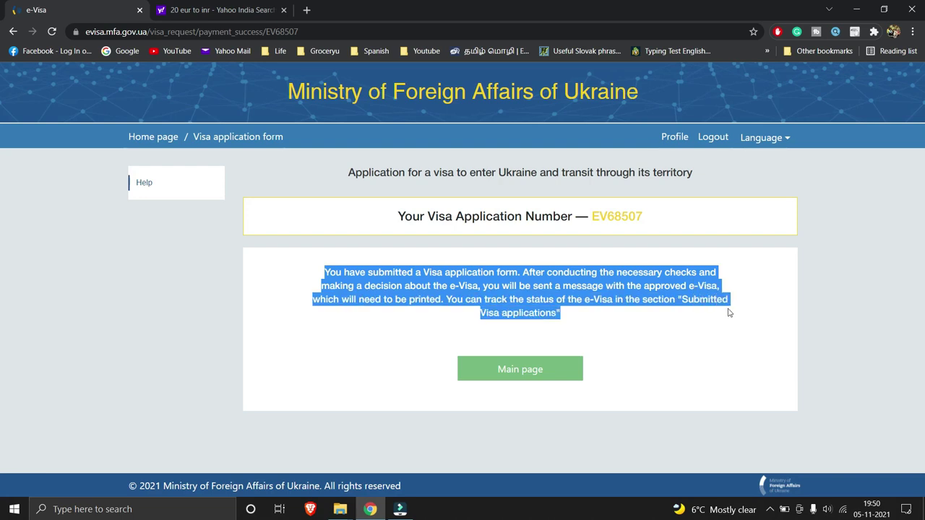